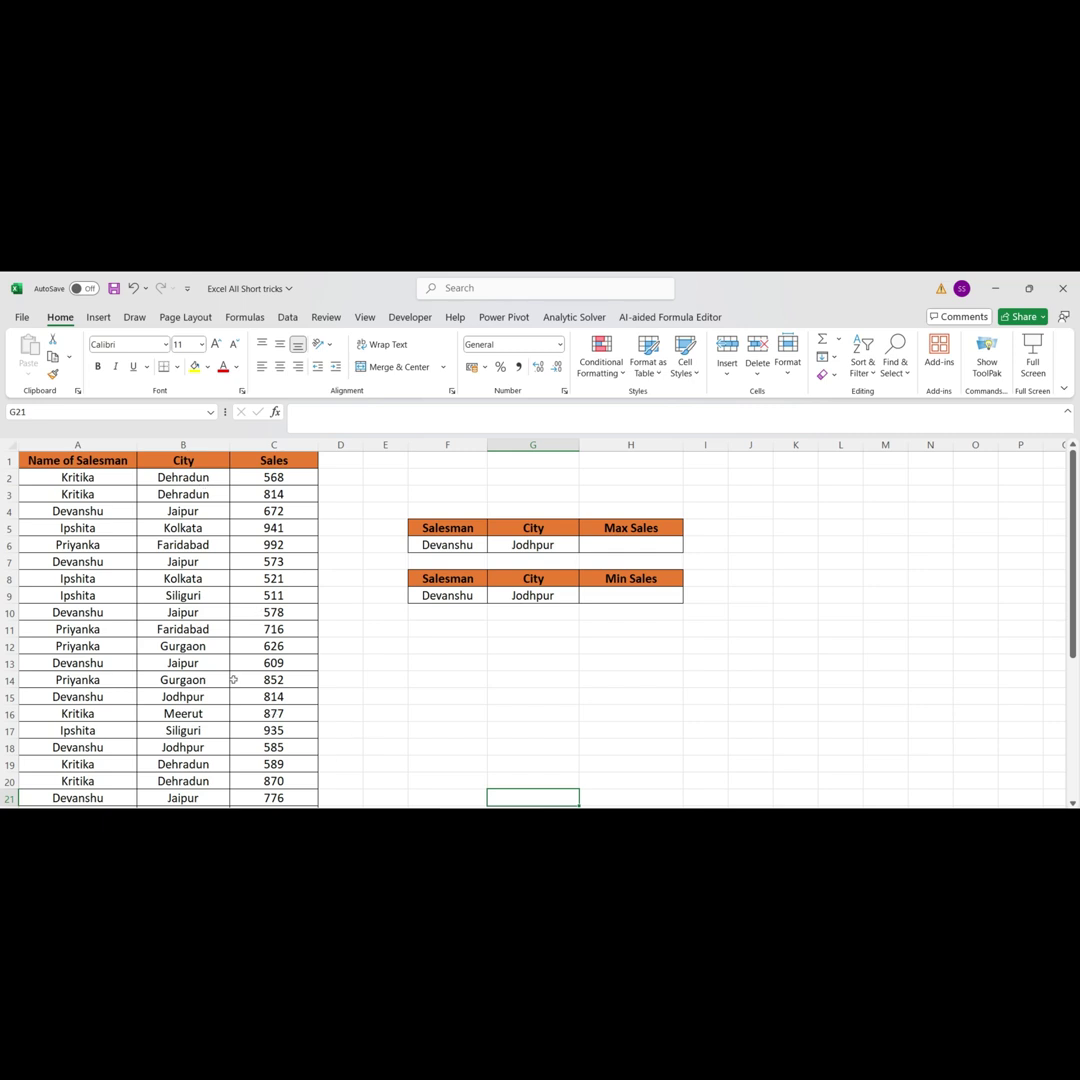
# - Examine the Salesman, City, Max Sales and Min Sales cells of the two lookup tables in F5:H9
pyautogui.click(440, 528)
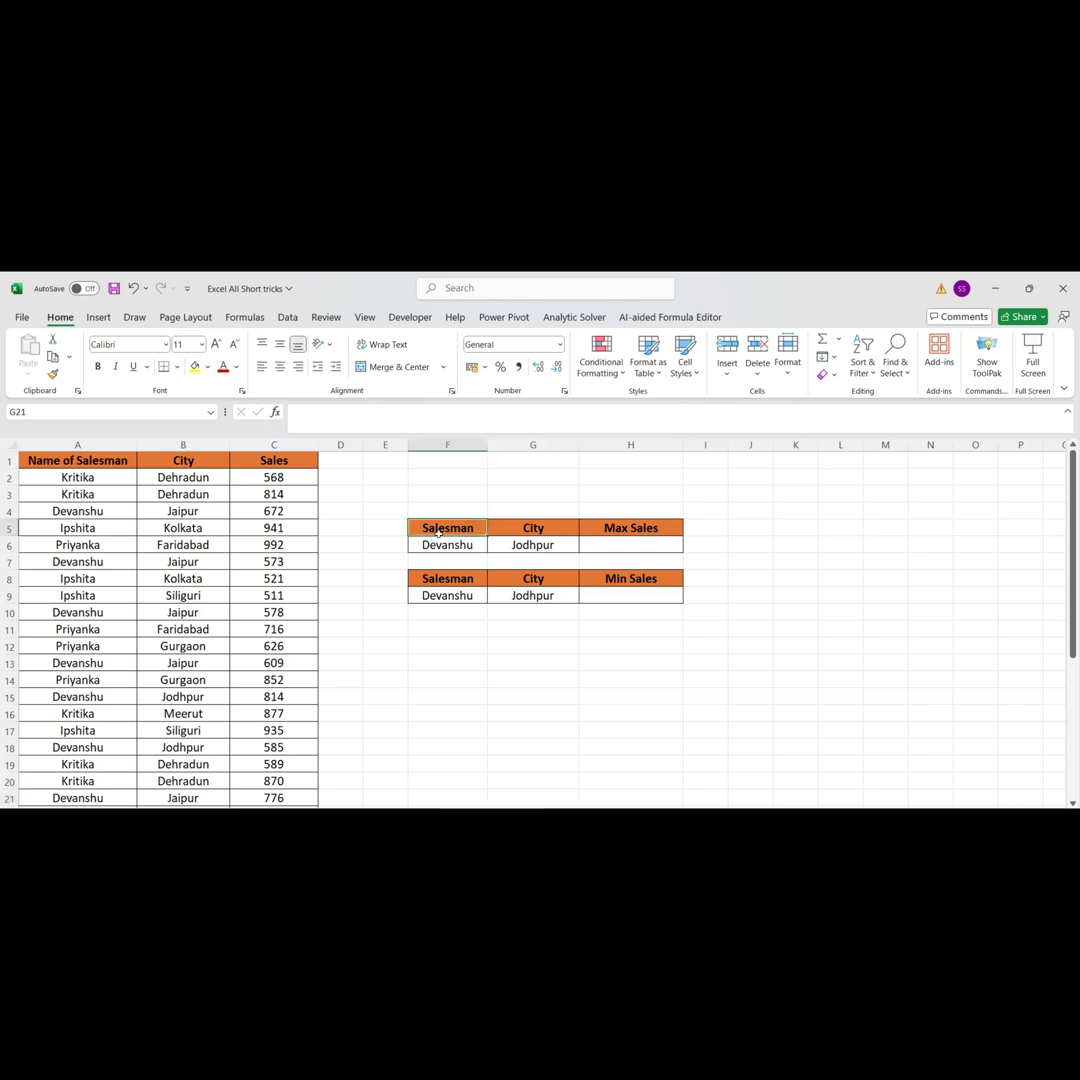
pyautogui.click(548, 530)
pyautogui.click(639, 527)
pyautogui.click(642, 544)
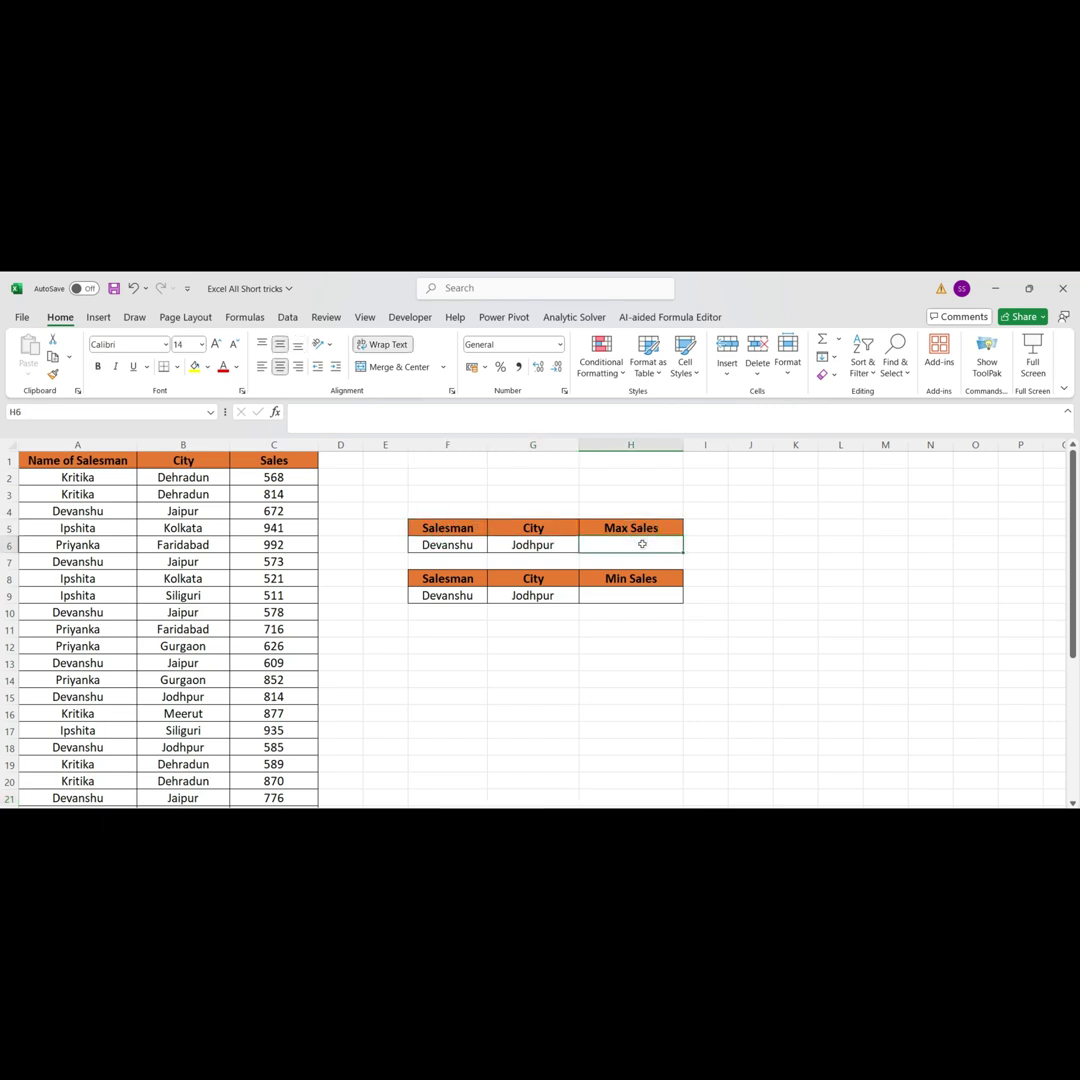
pyautogui.click(643, 580)
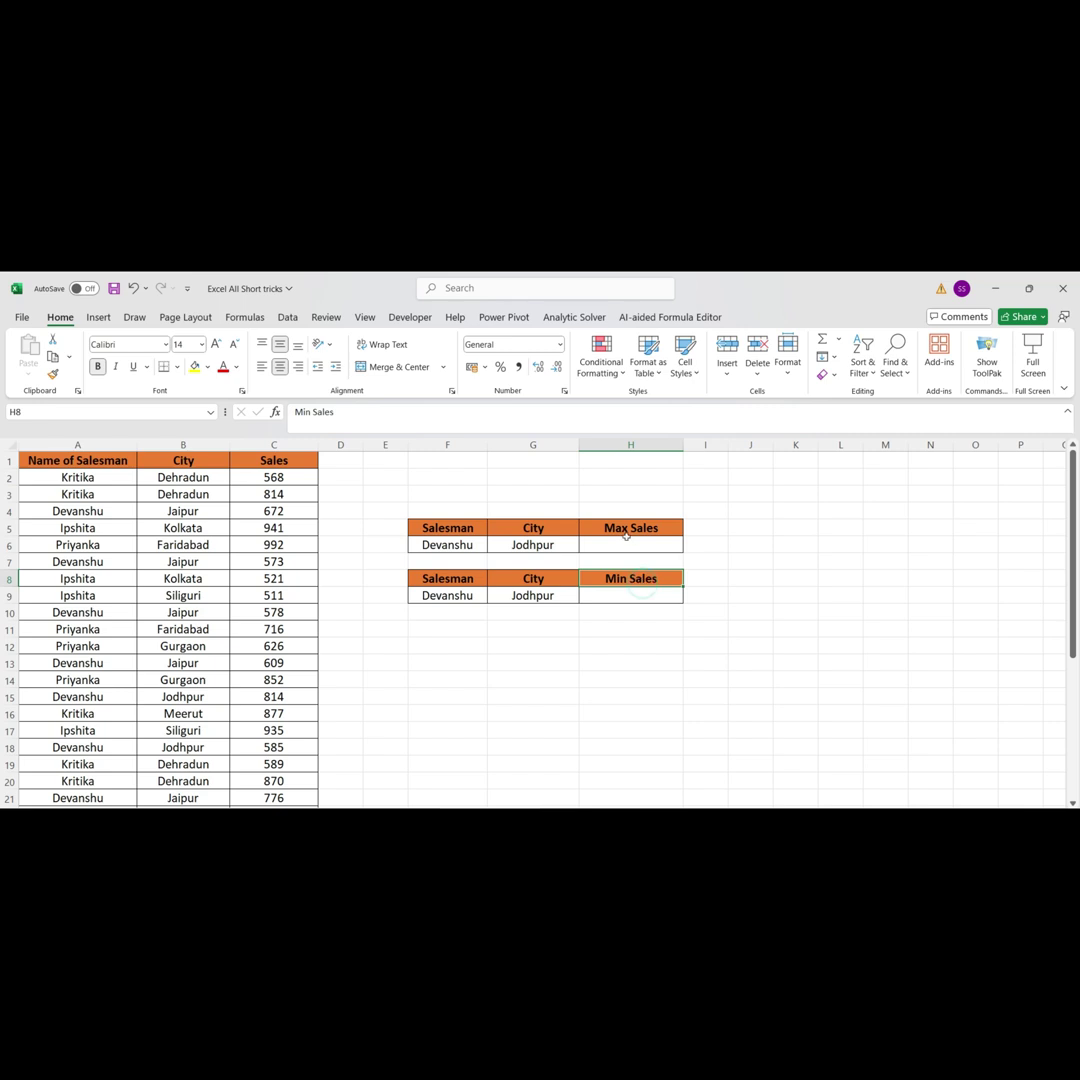
pyautogui.click(624, 544)
pyautogui.click(467, 549)
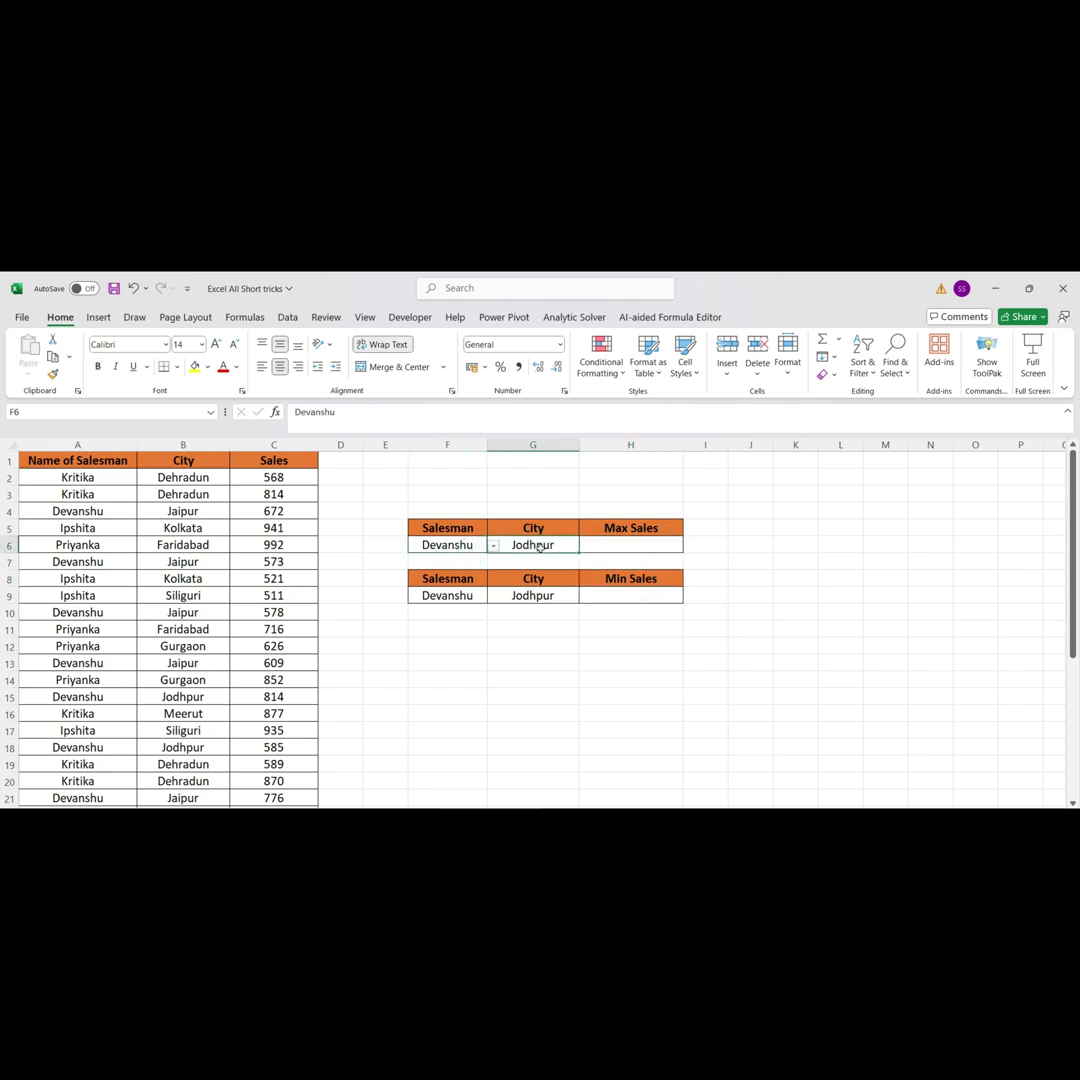
pyautogui.click(622, 549)
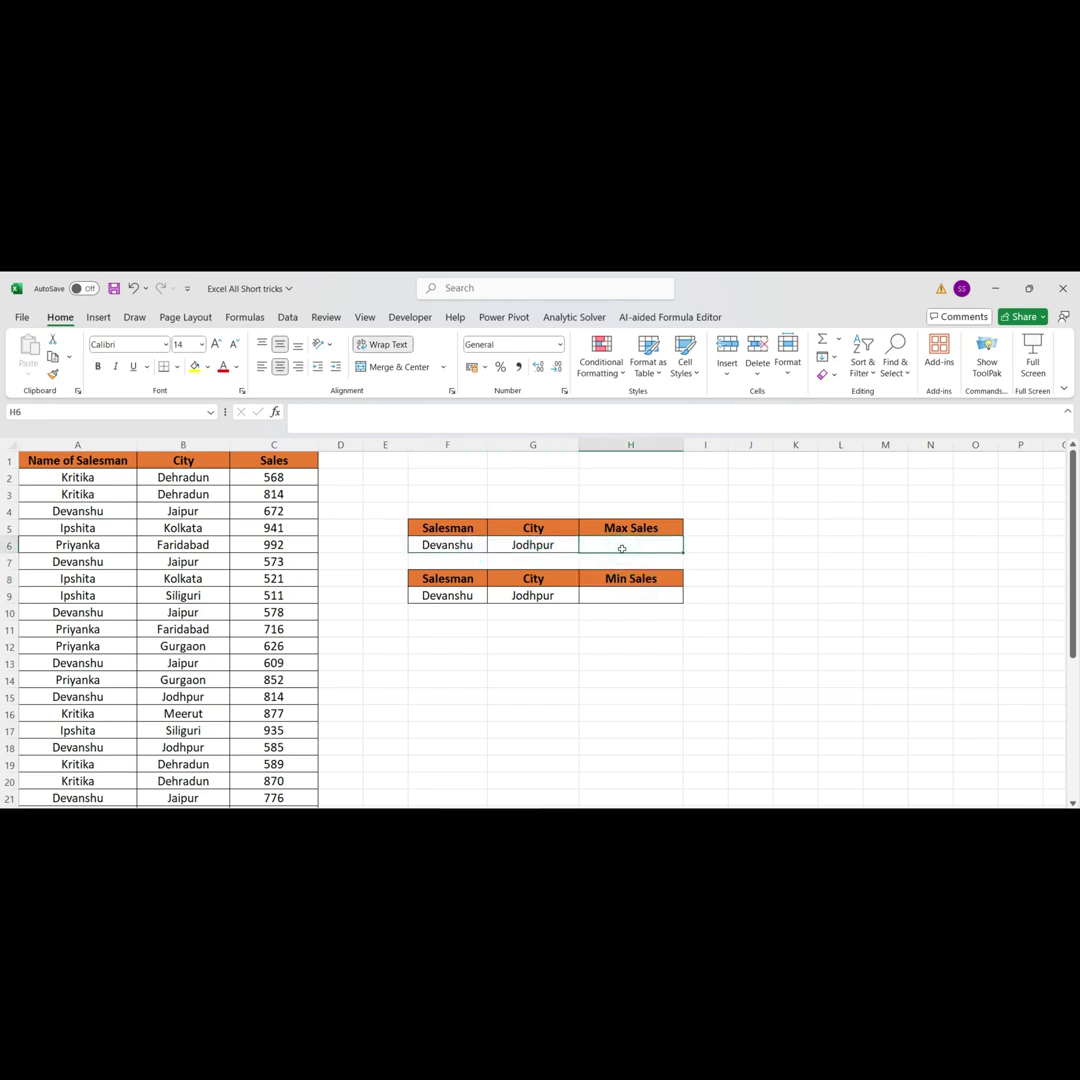
pyautogui.click(637, 598)
pyautogui.click(444, 597)
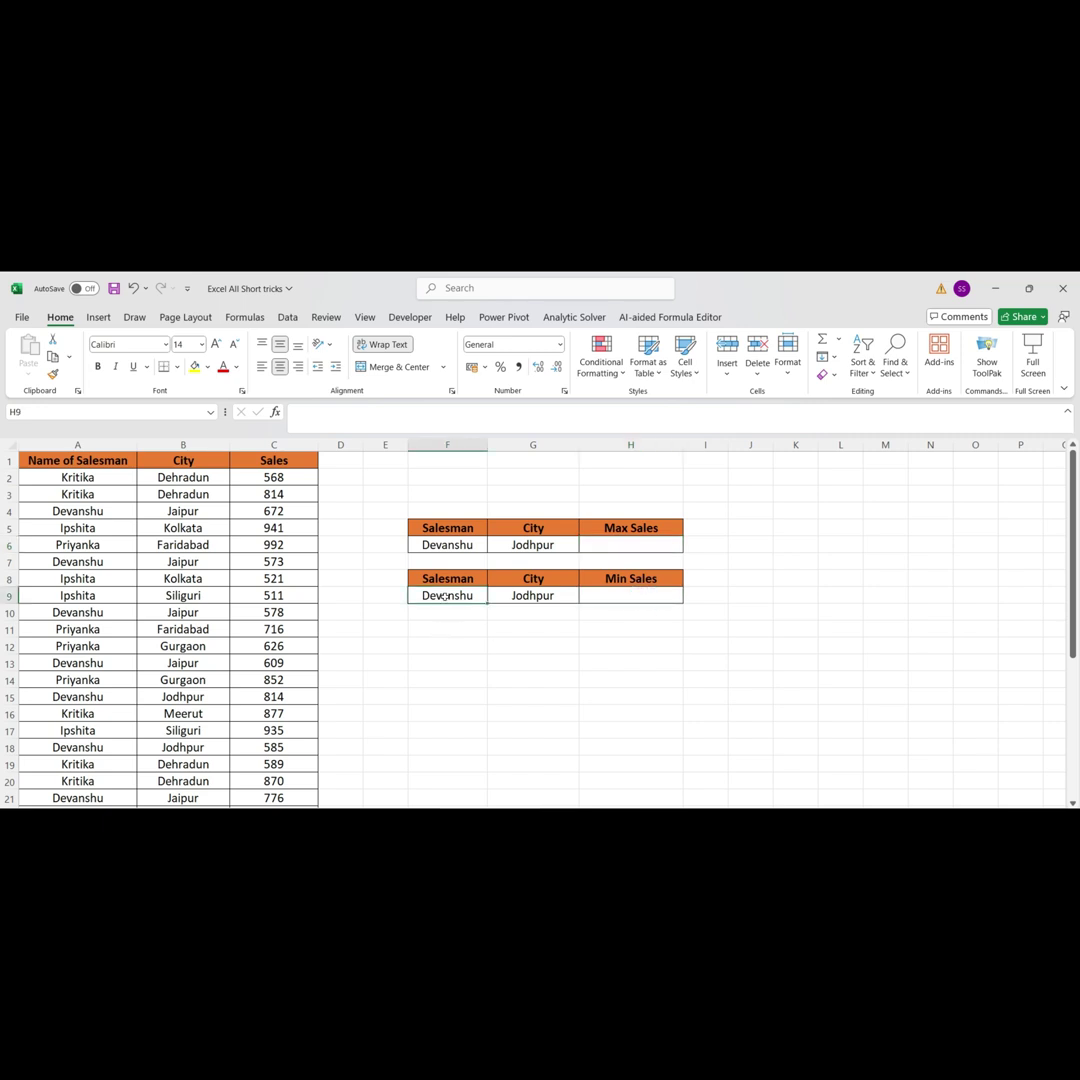
pyautogui.click(522, 597)
pyautogui.click(686, 600)
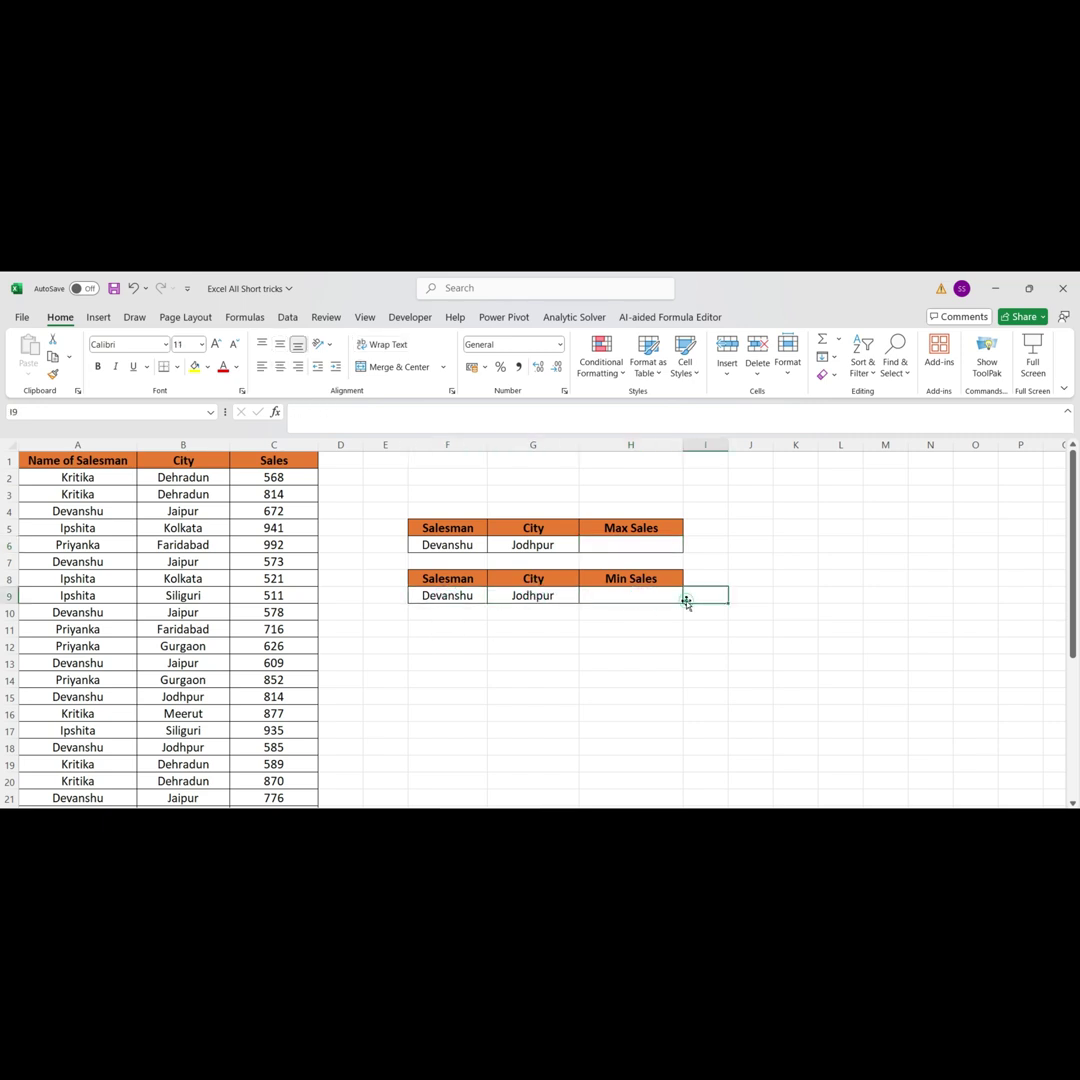
# - Start a MAXIFS formula in H6 with the Sales values C2:C35 as the max range
pyautogui.click(639, 553)
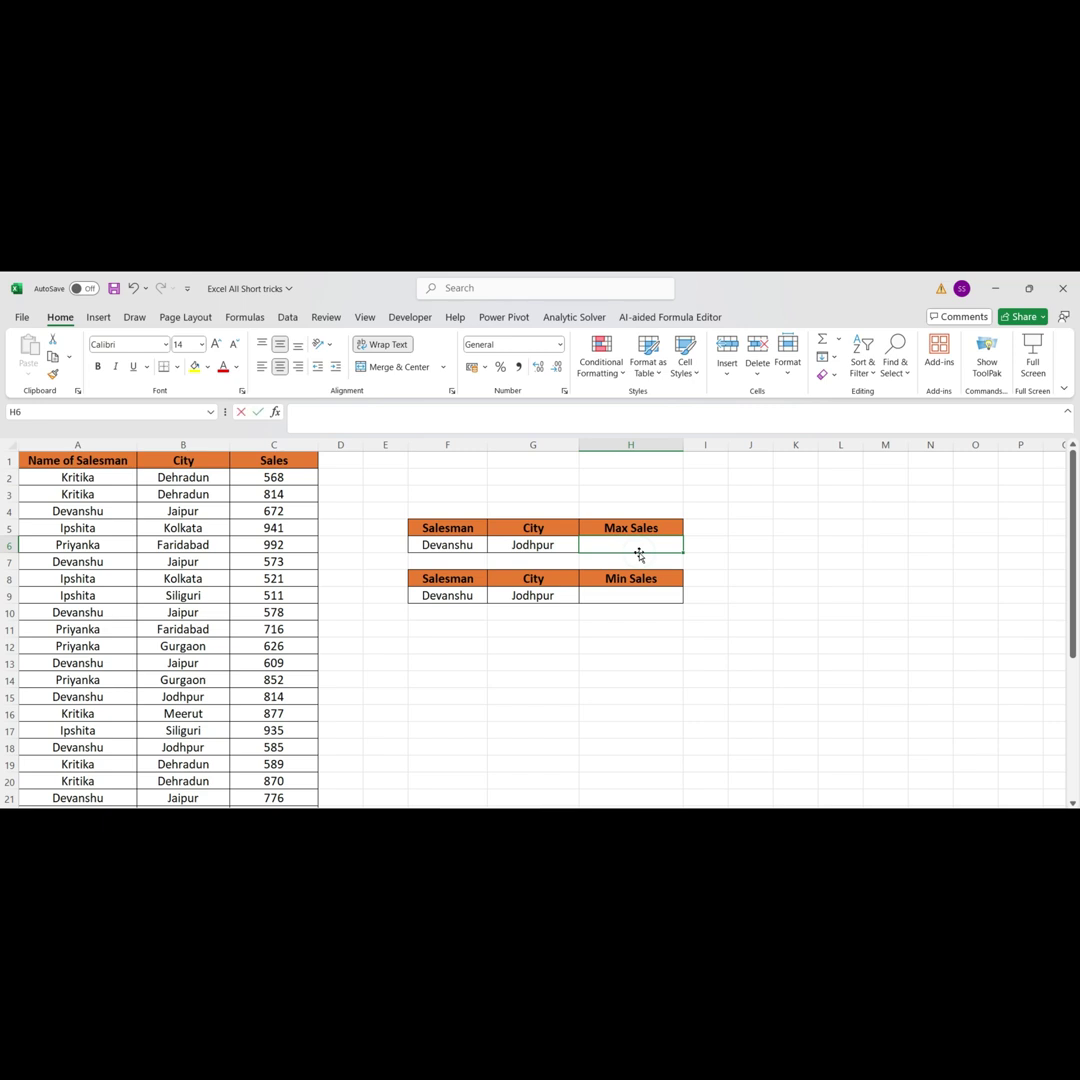
pyautogui.write('=maxifs')
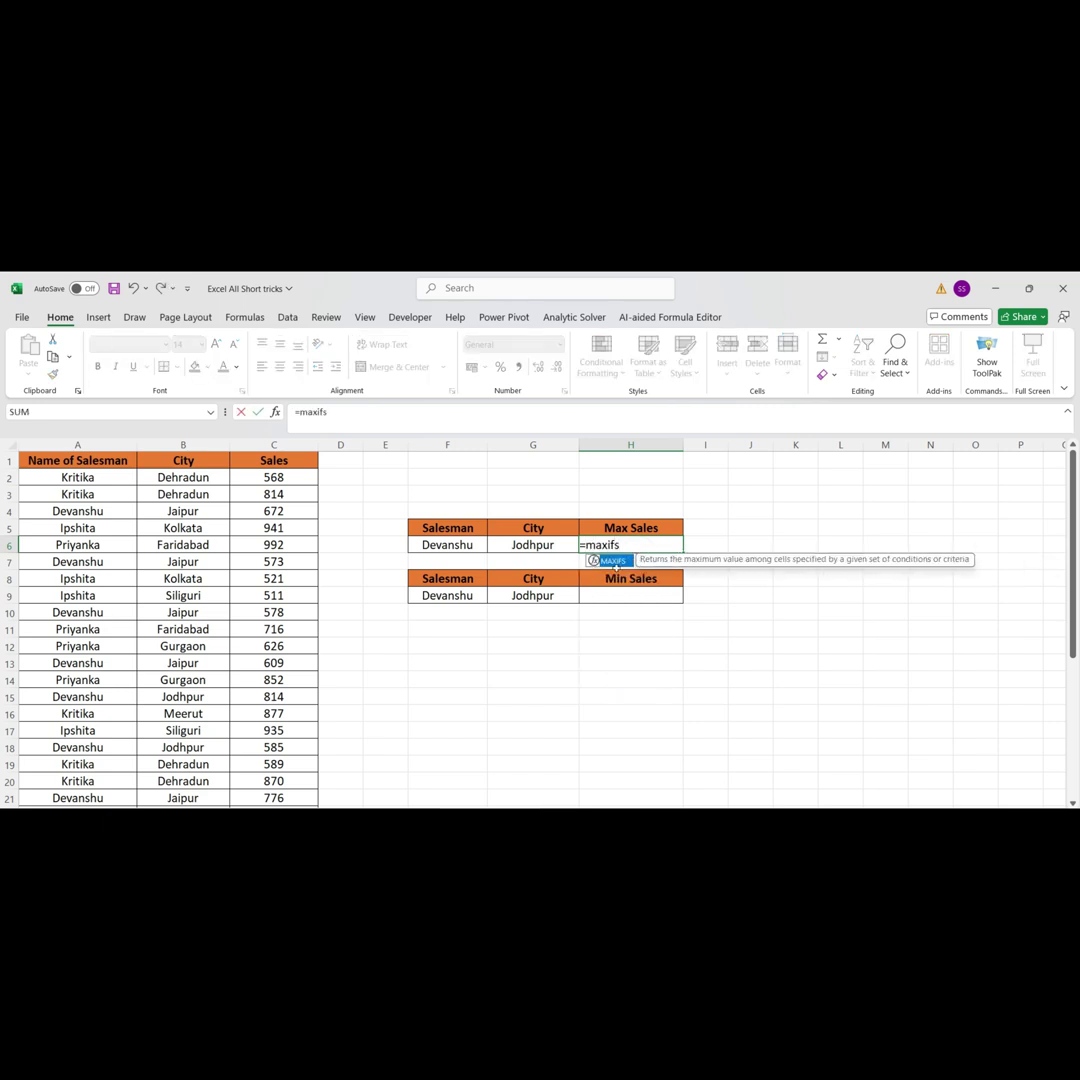
pyautogui.doubleClick(612, 561)
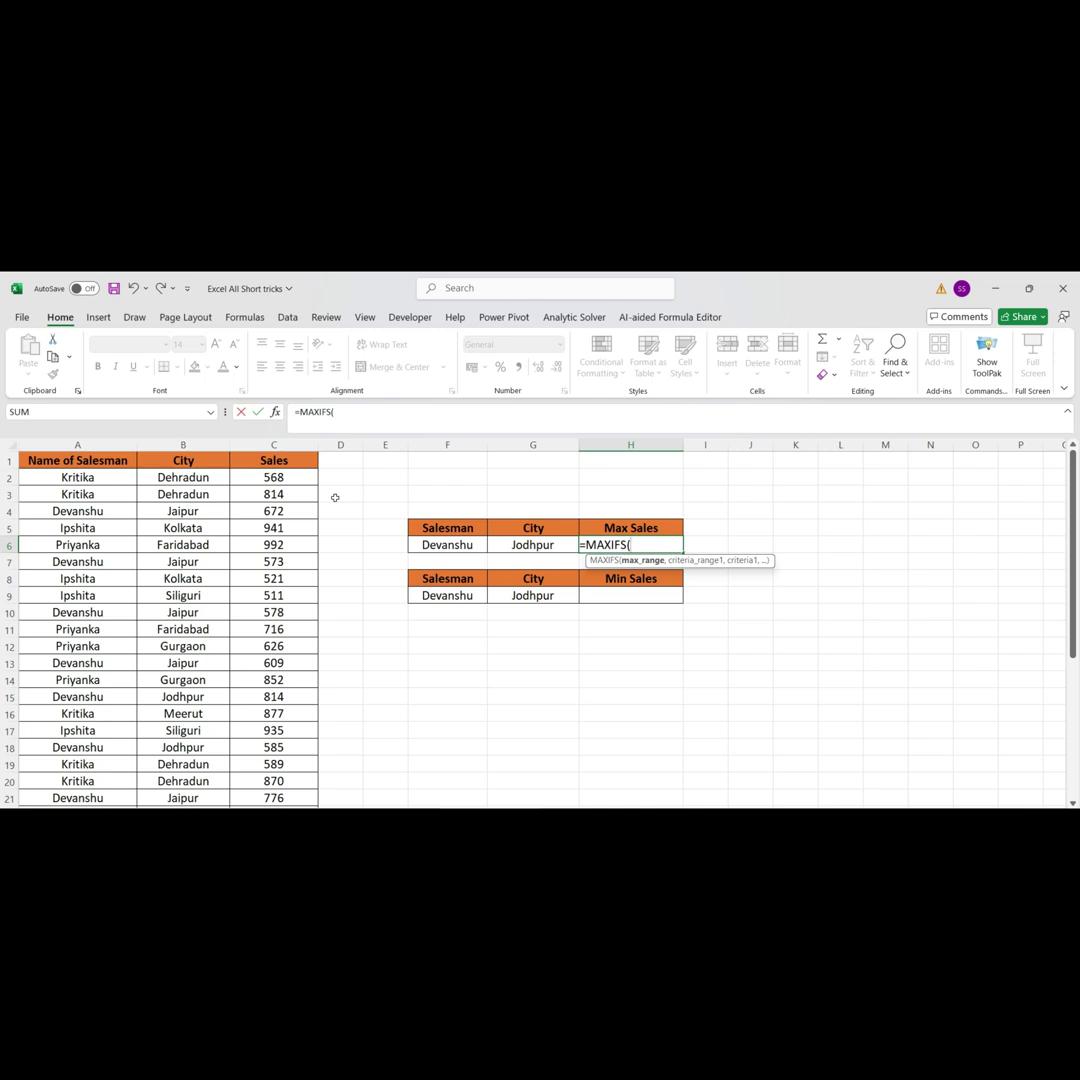
pyautogui.click(284, 479)
pyautogui.hotkey('ctrl', 'shift', 'Down')
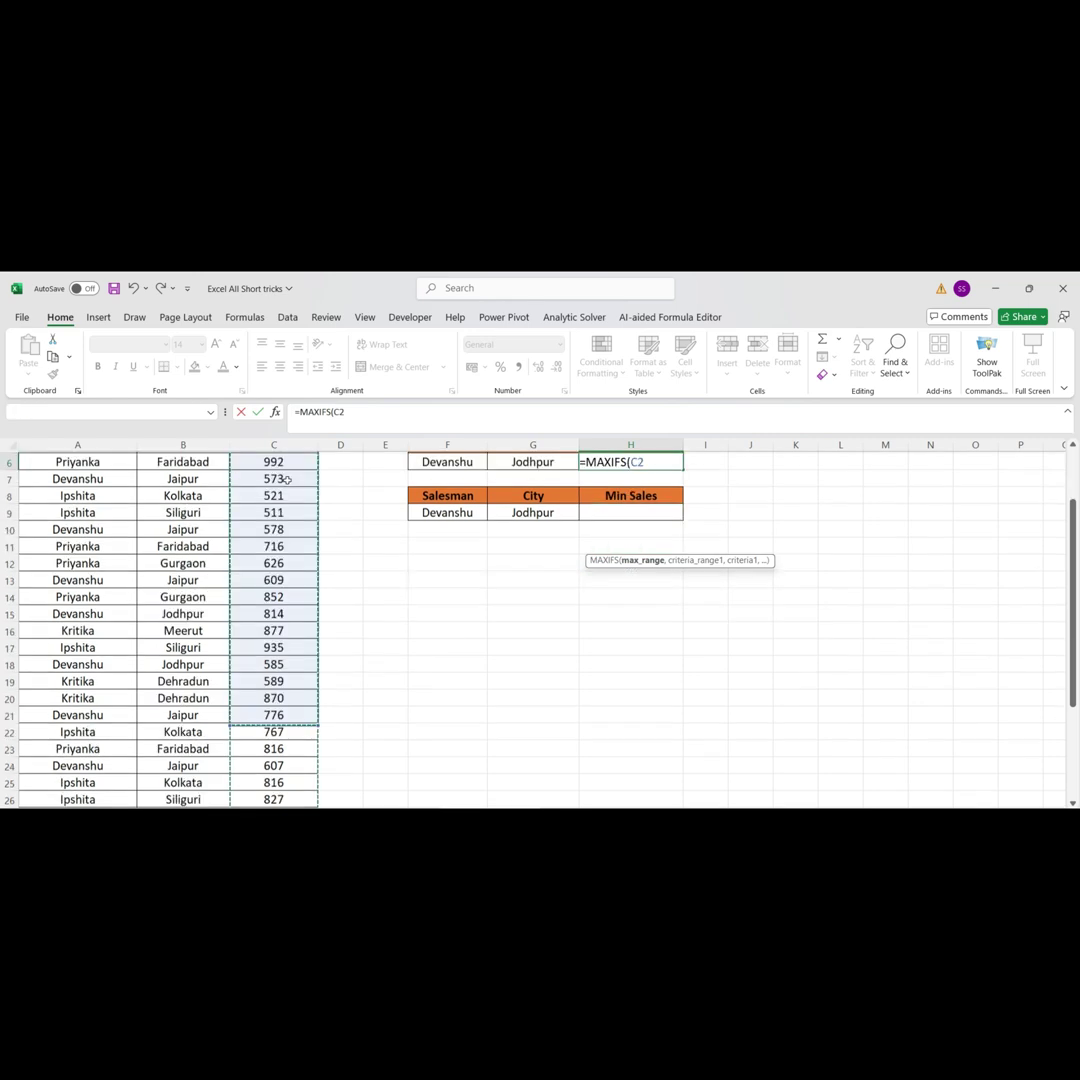
pyautogui.write(',')
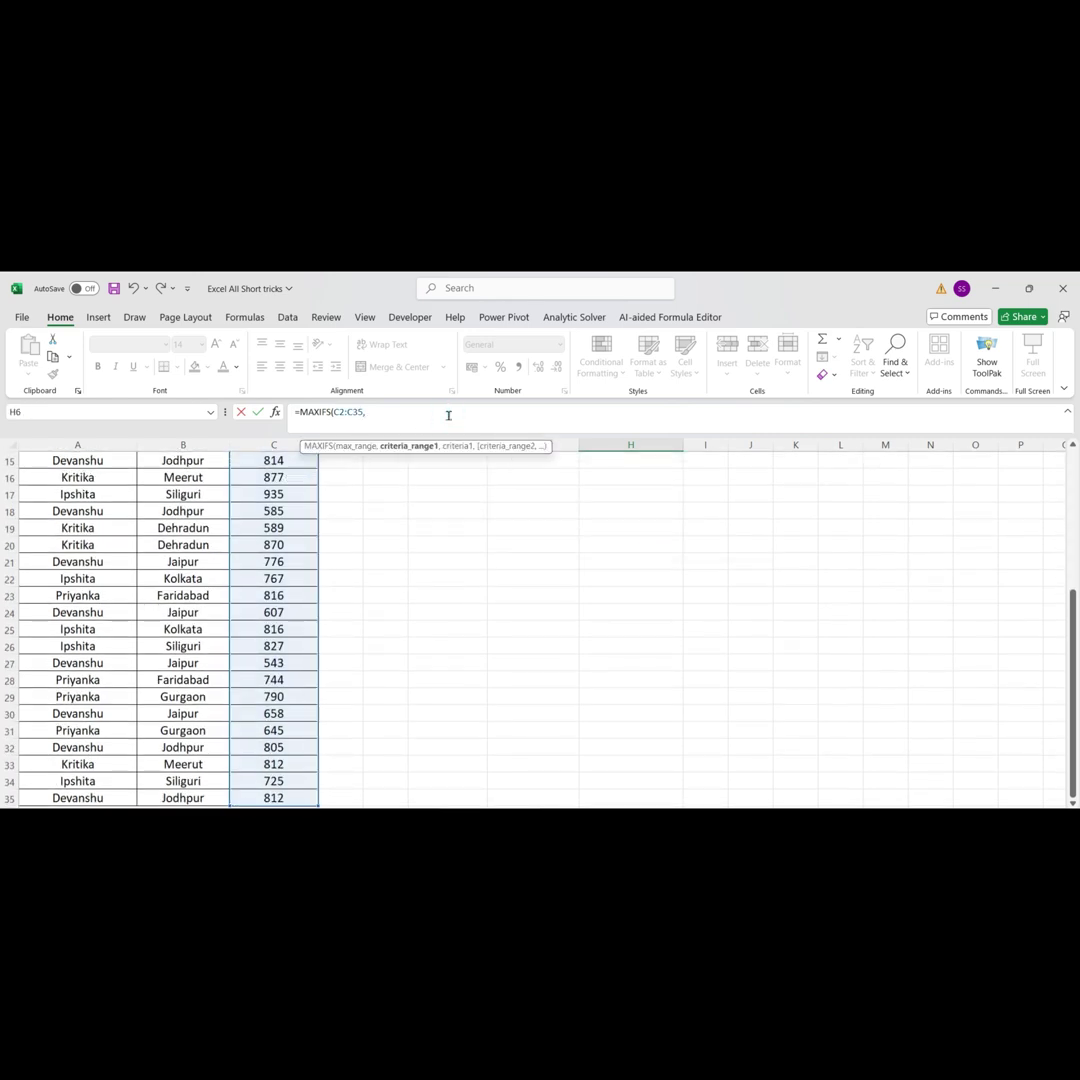
pyautogui.scroll(5, 420, 520)
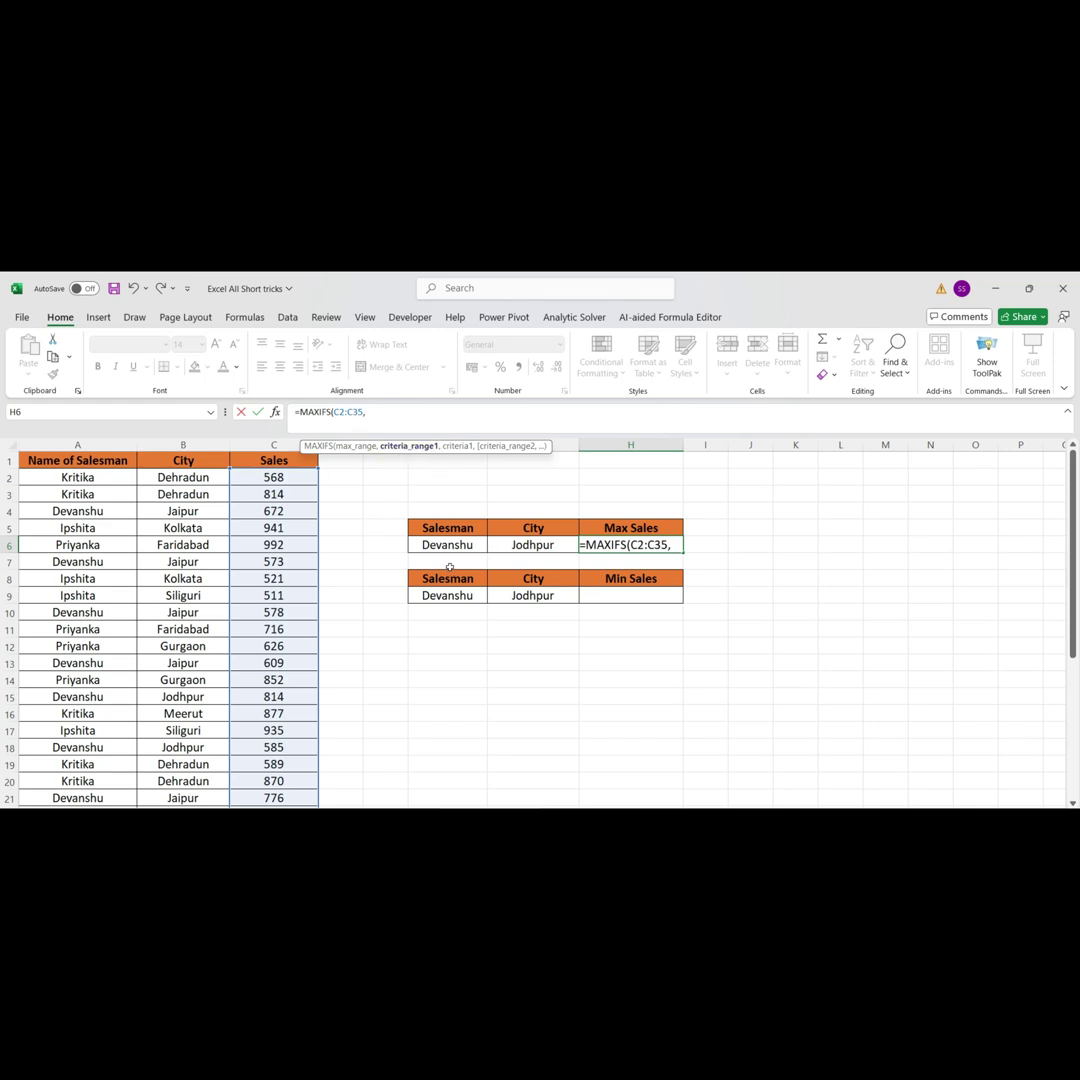
# - Add the first MAXIFS criterion, matching the salesman names in A2:A35 against cell F6
pyautogui.click(98, 477)
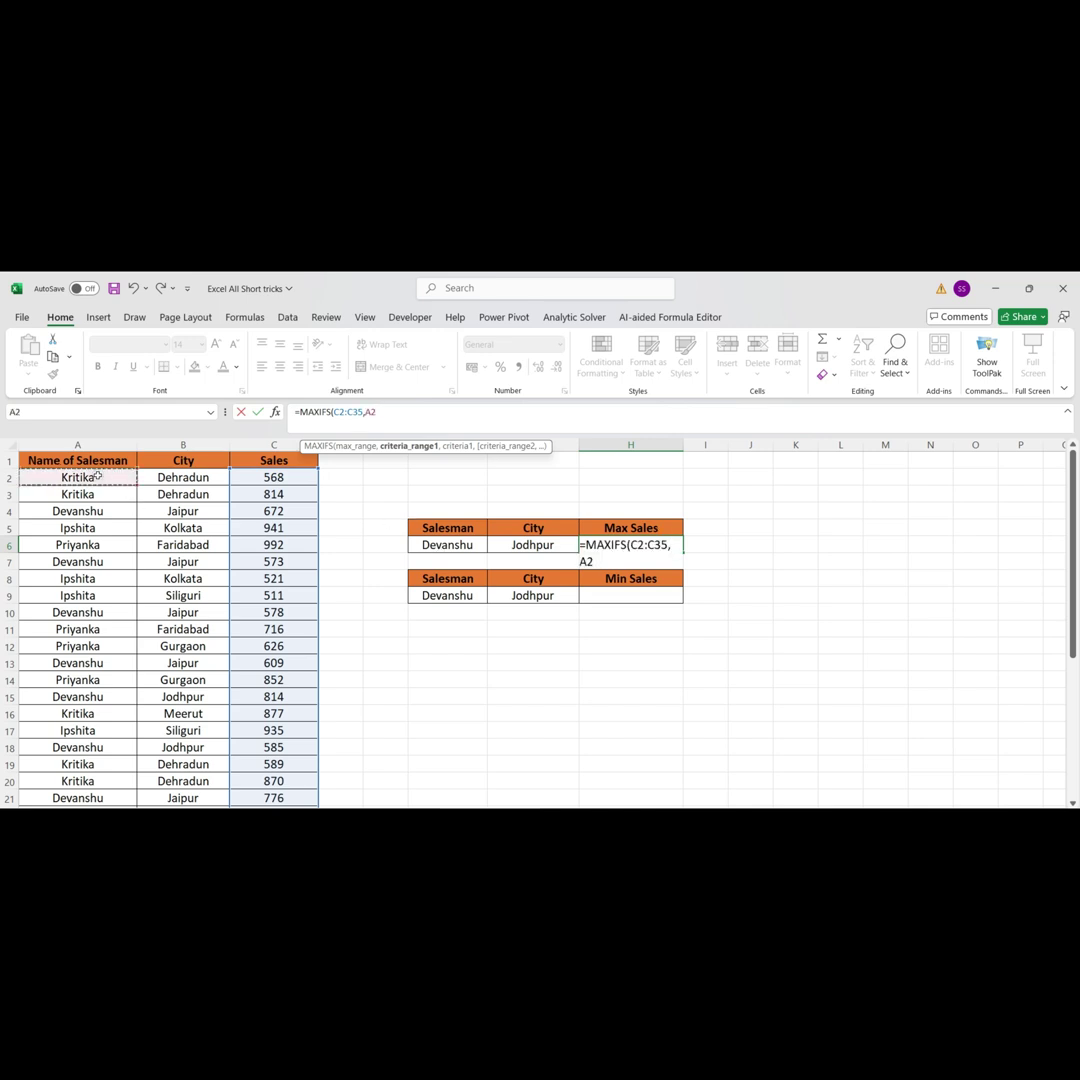
pyautogui.hotkey('ctrl', 'shift', 'Down')
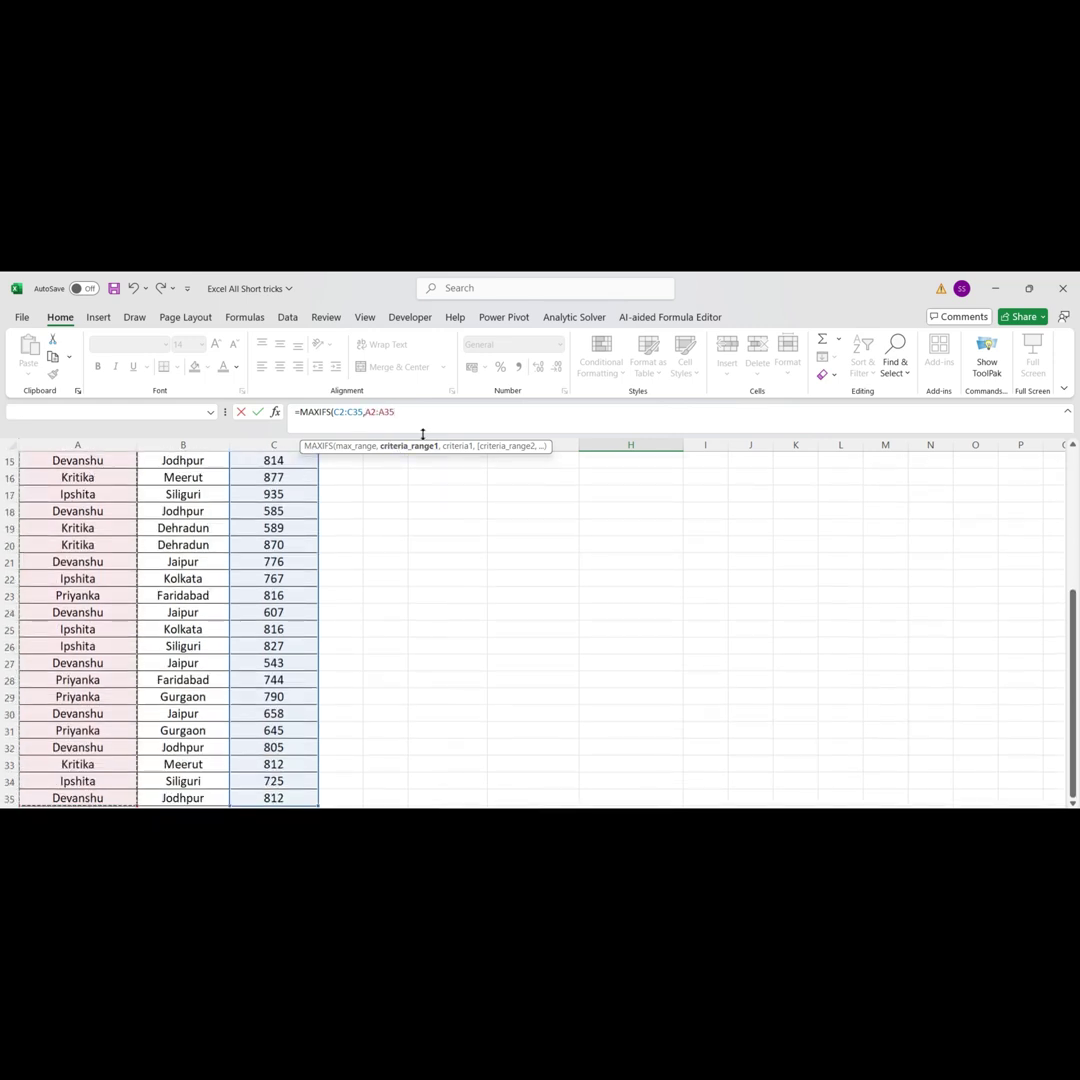
pyautogui.write(',')
pyautogui.scroll(5, 504, 587)
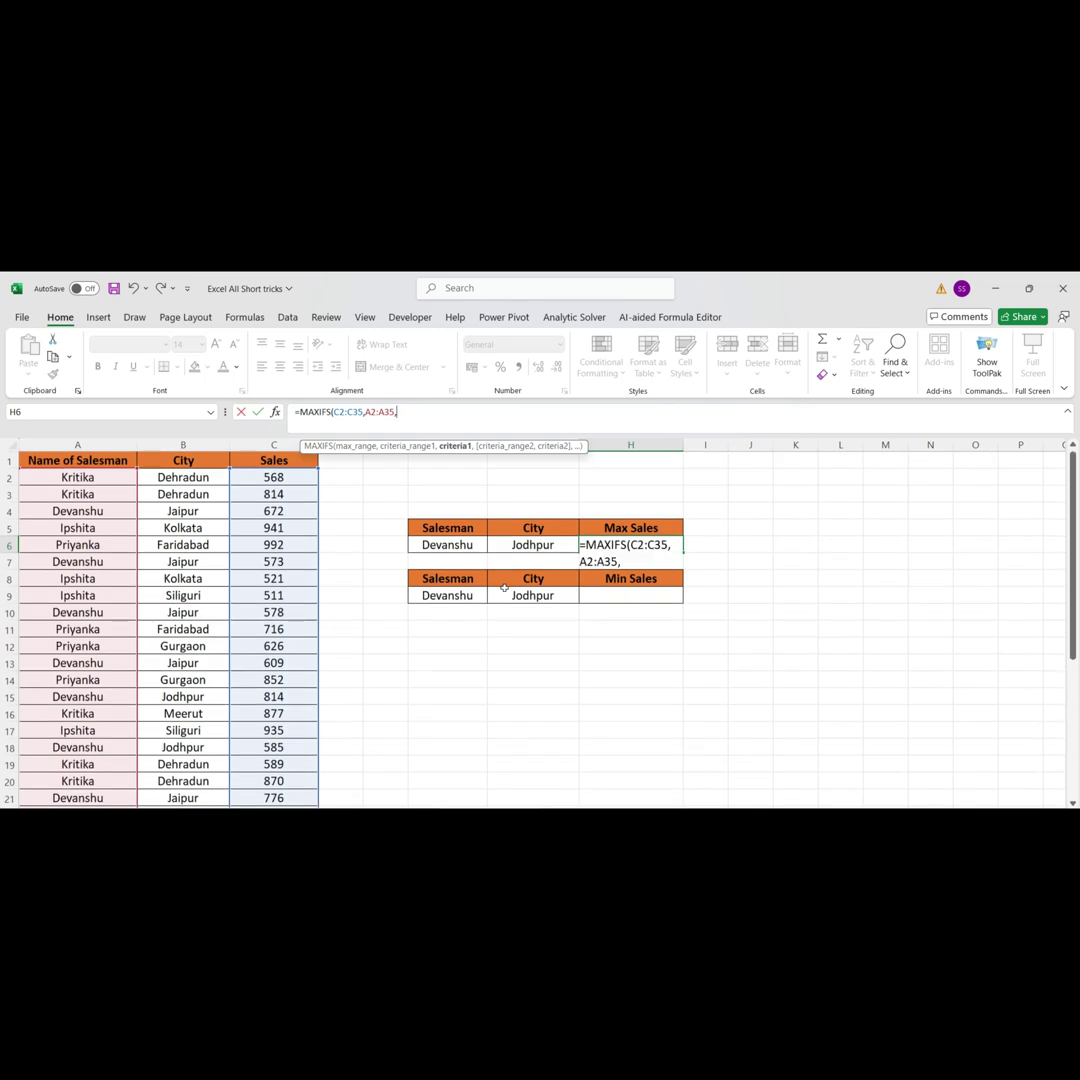
pyautogui.click(450, 545)
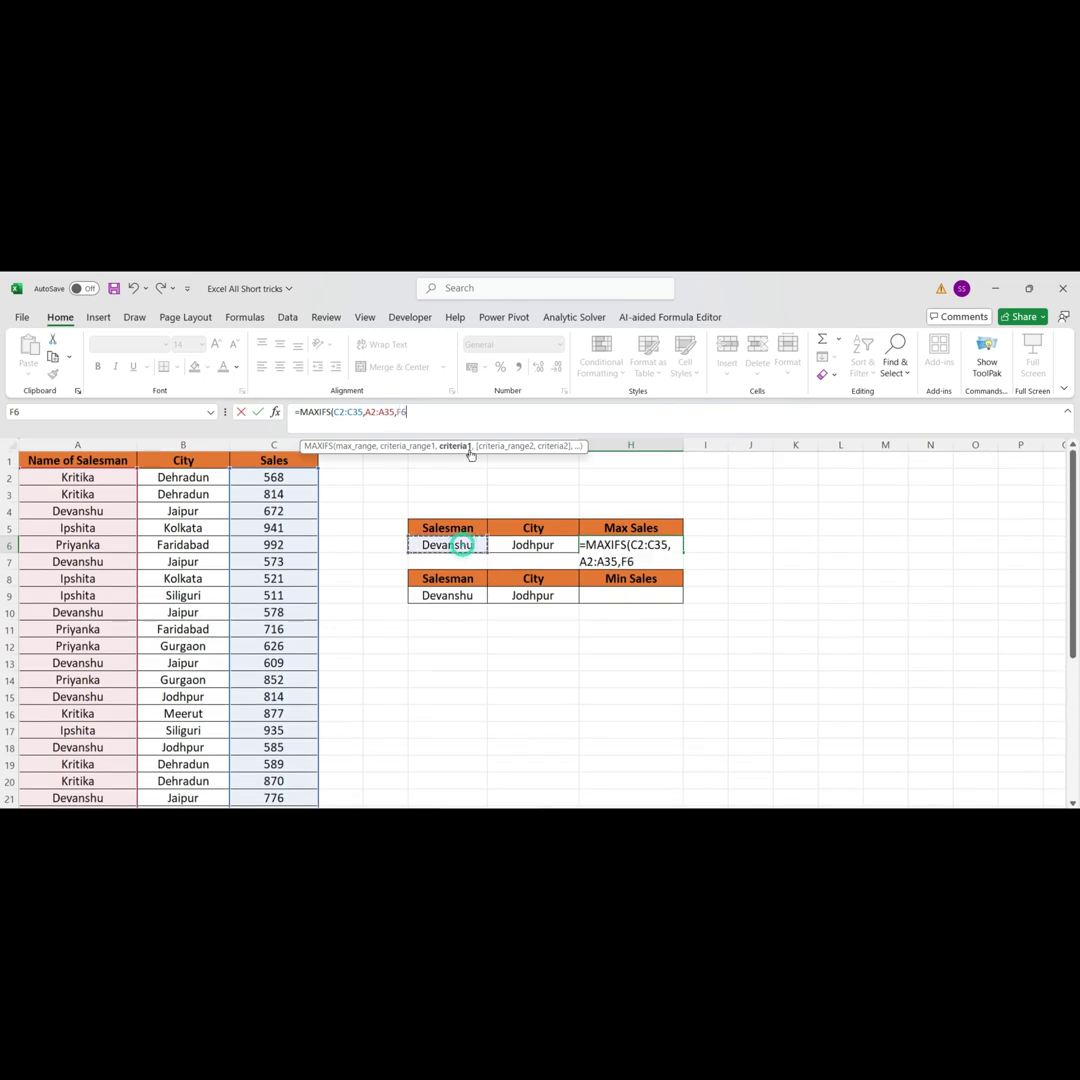
pyautogui.write(',')
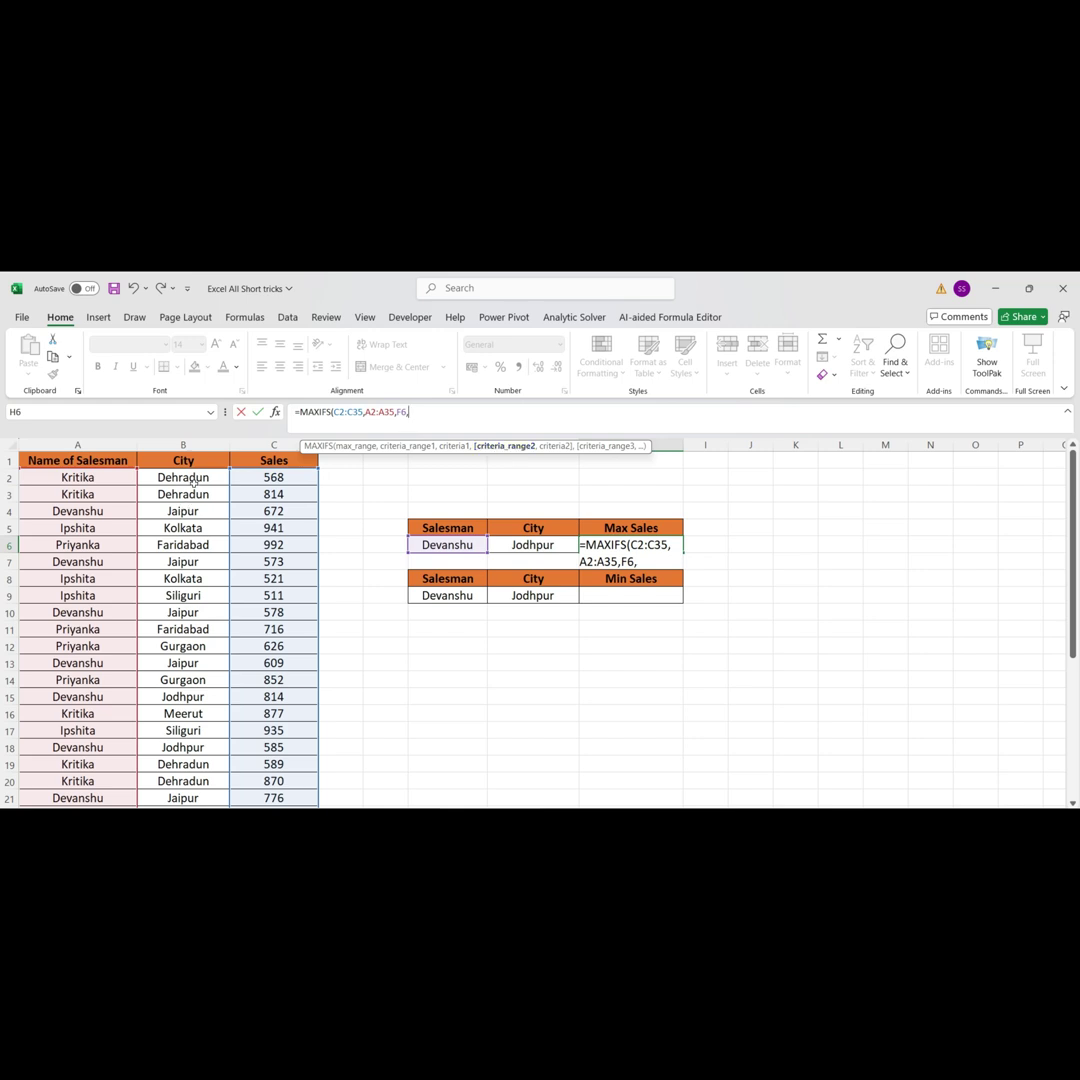
# - Add the second MAXIFS criterion, matching the cities in B2:B35 against G6, and complete the formula
pyautogui.click(183, 477)
pyautogui.hotkey('ctrl', 'shift', 'Down')
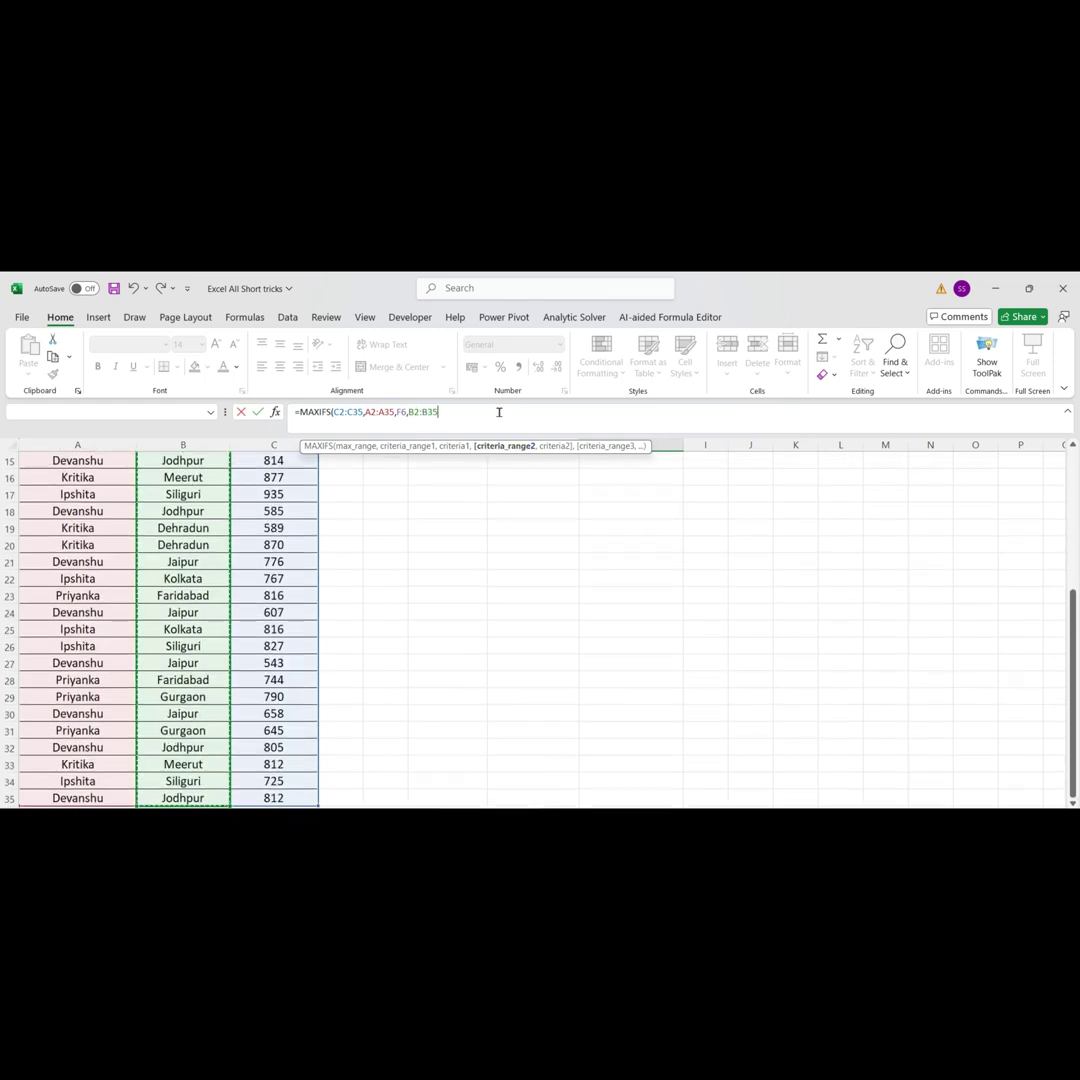
pyautogui.write(',')
pyautogui.scroll(5, 557, 600)
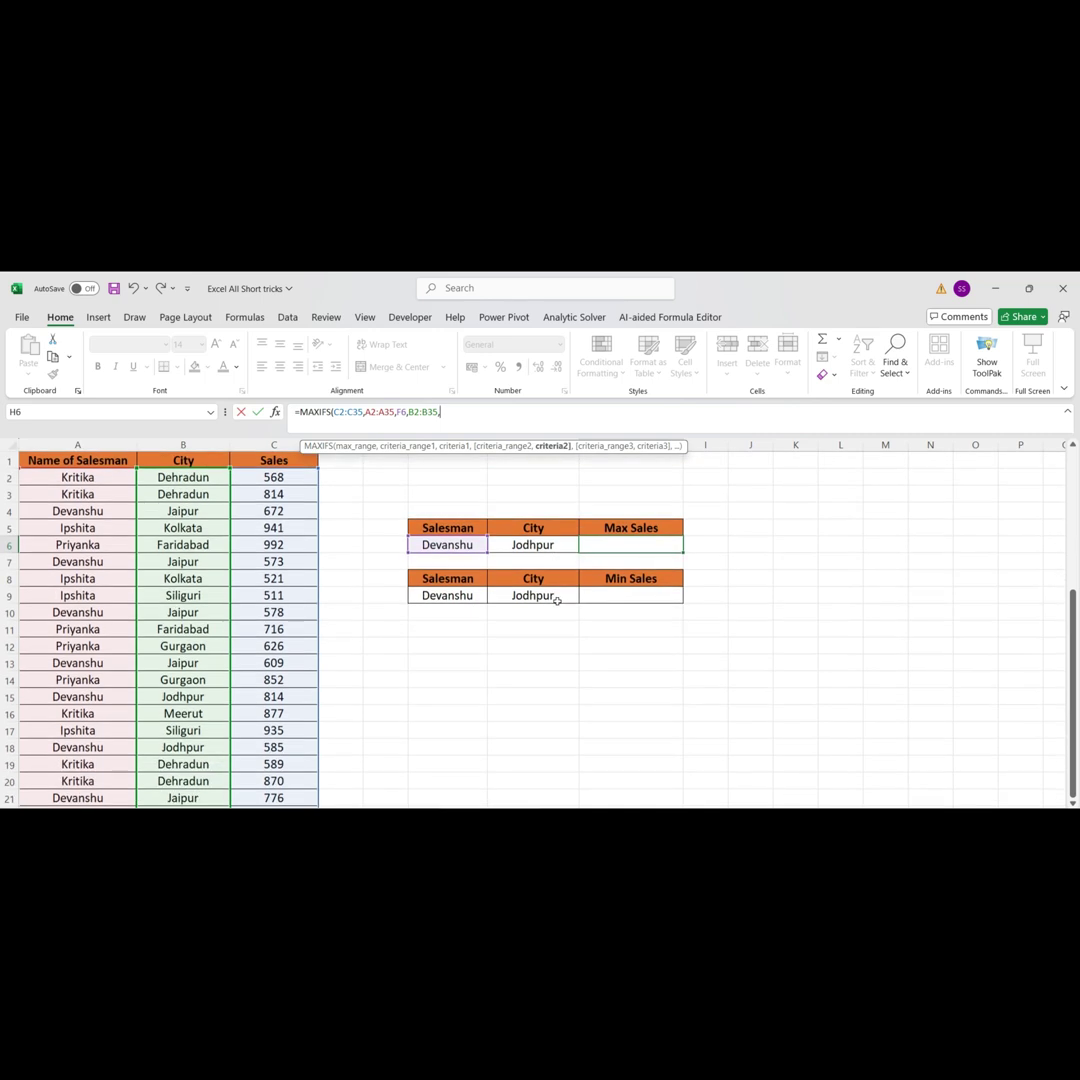
pyautogui.click(535, 545)
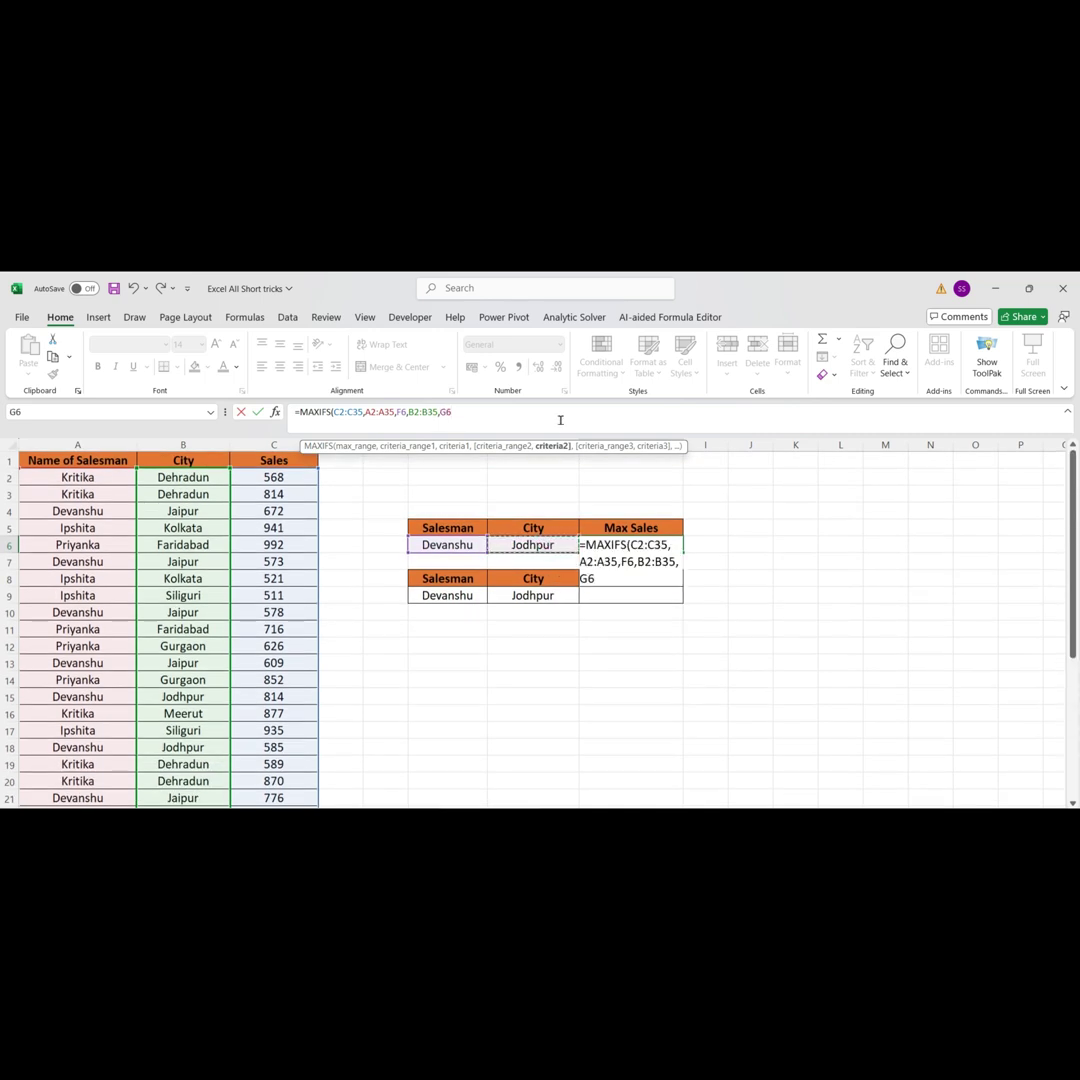
pyautogui.write(')')
pyautogui.press('Return')
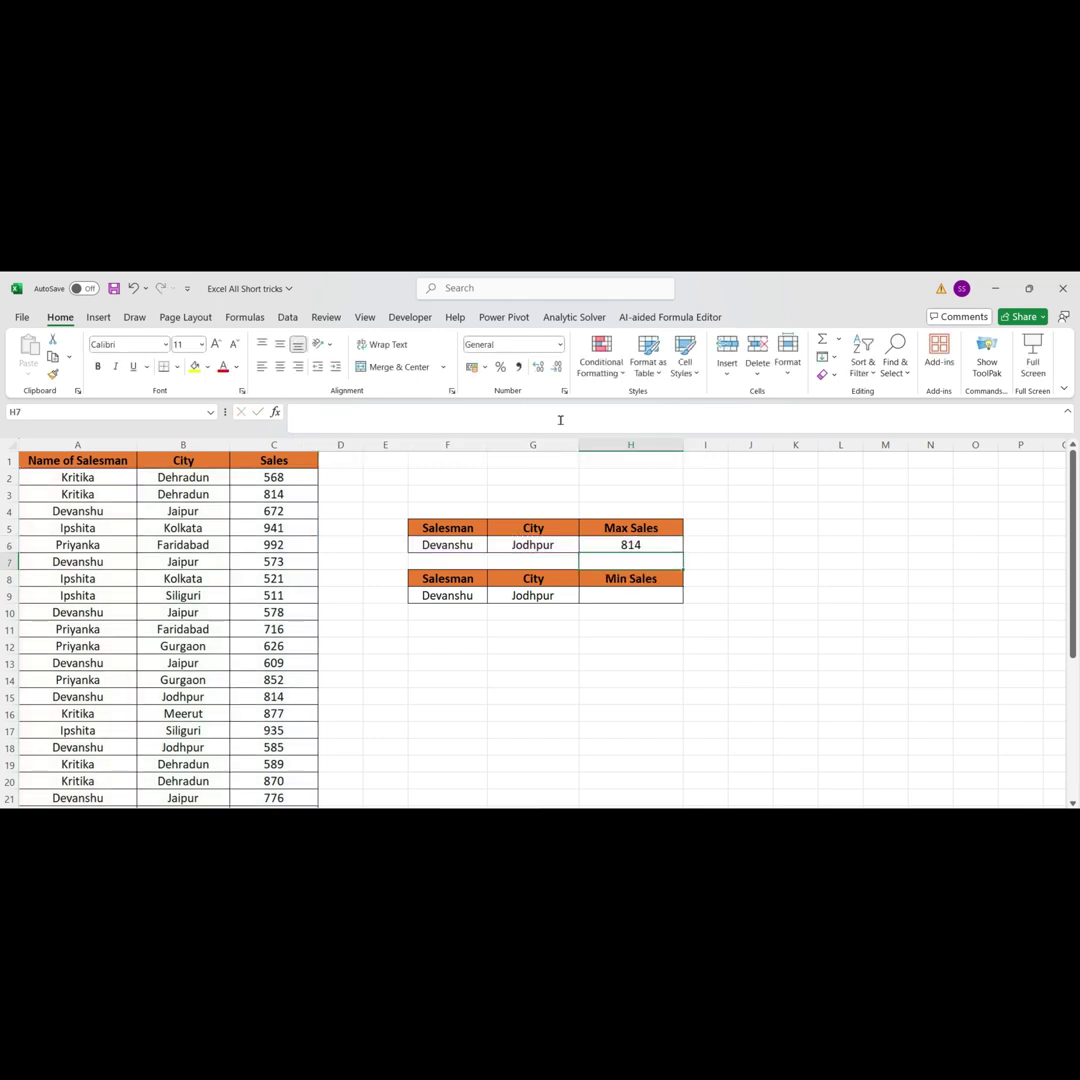
# - Review the Max Sales lookup row and test it by choosing Jaipur as the city in G6
pyautogui.click(456, 546)
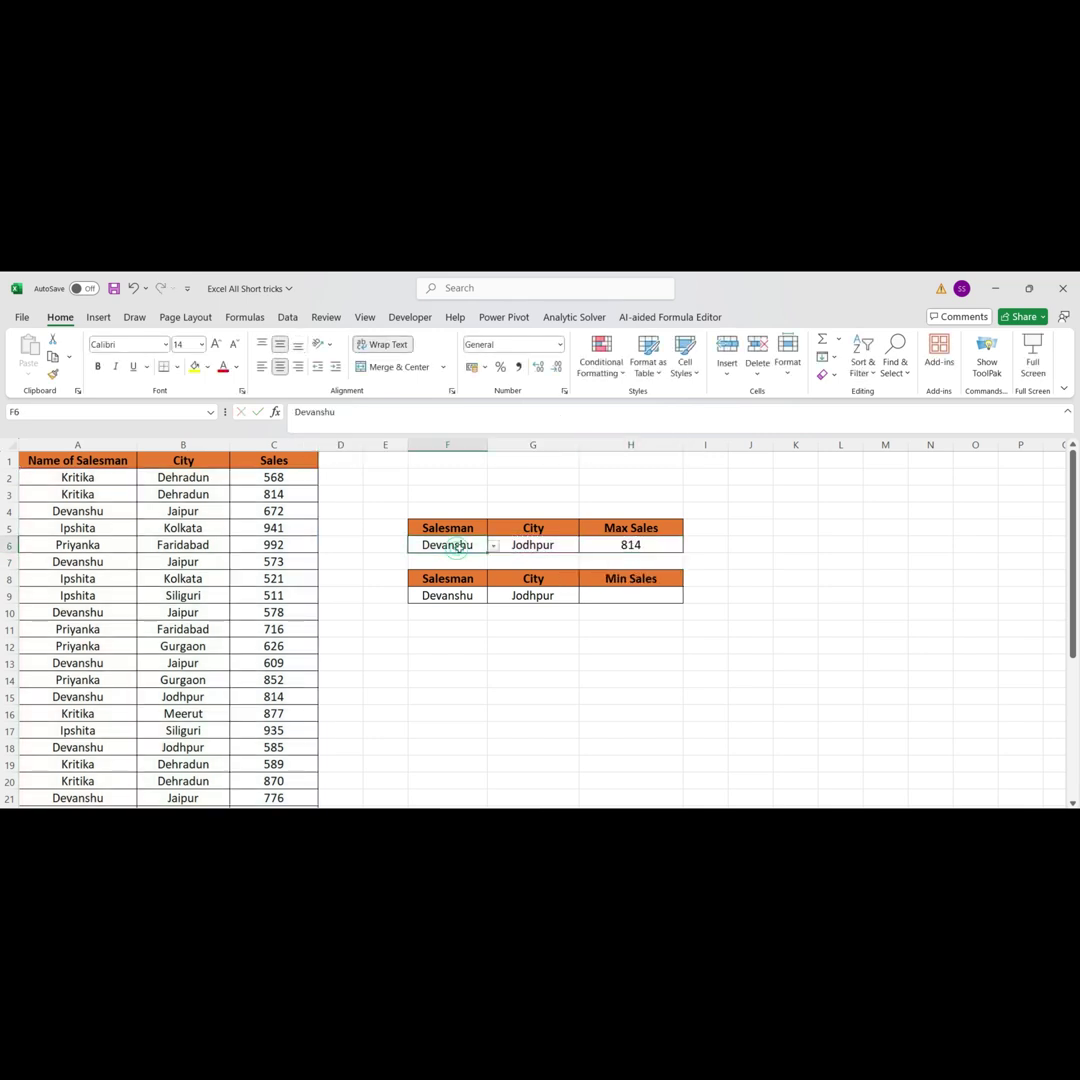
pyautogui.click(533, 545)
pyautogui.click(624, 546)
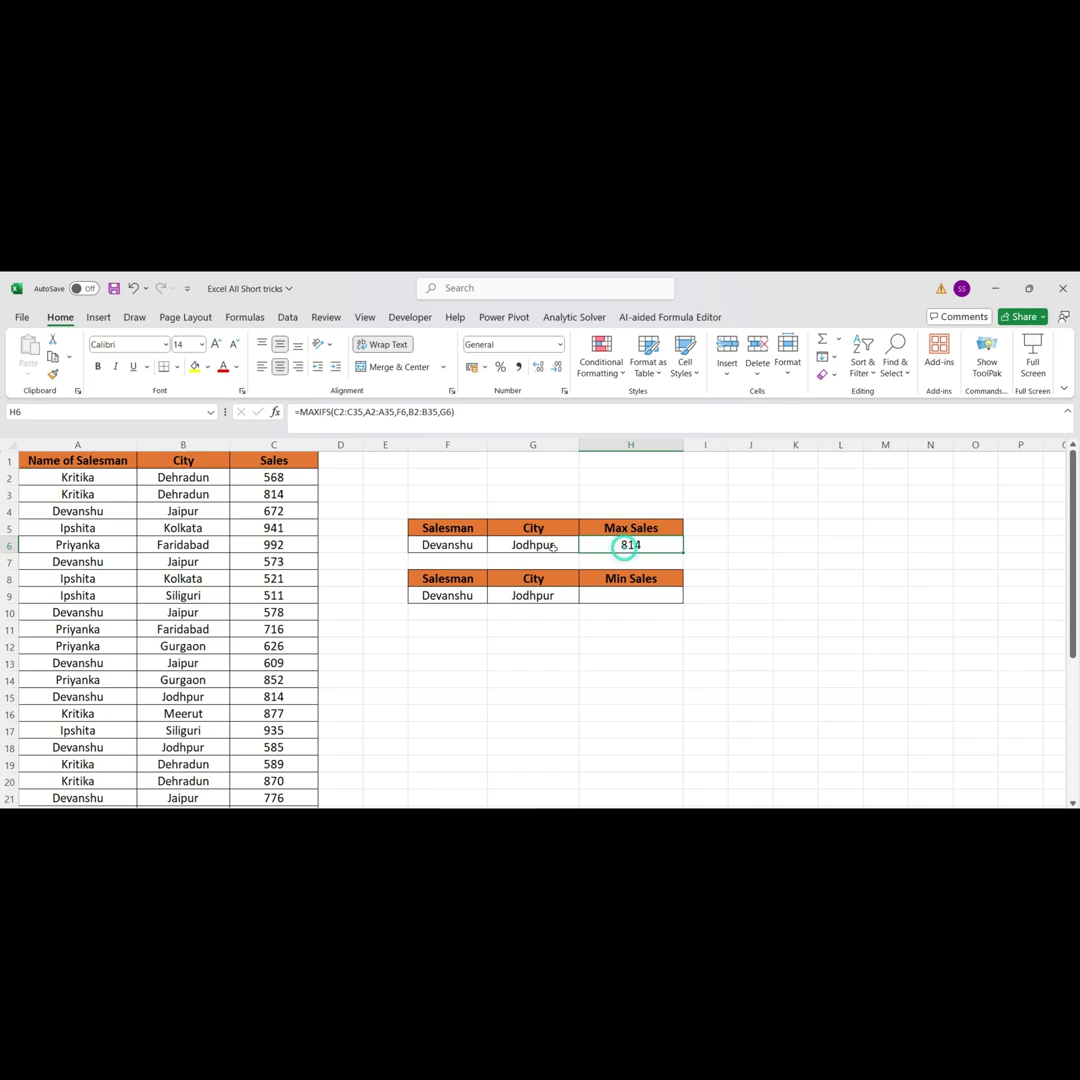
pyautogui.click(549, 545)
pyautogui.click(585, 548)
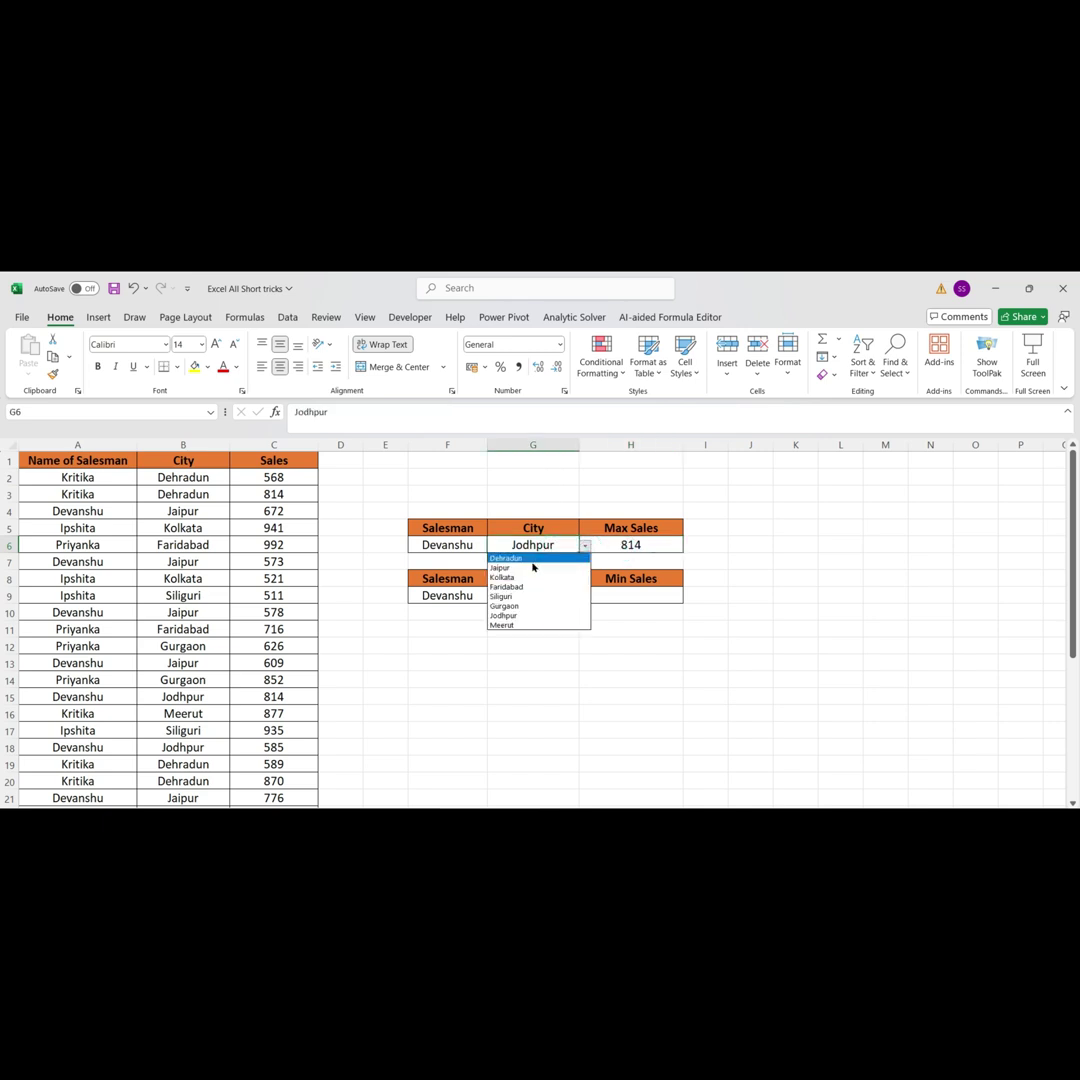
pyautogui.click(500, 567)
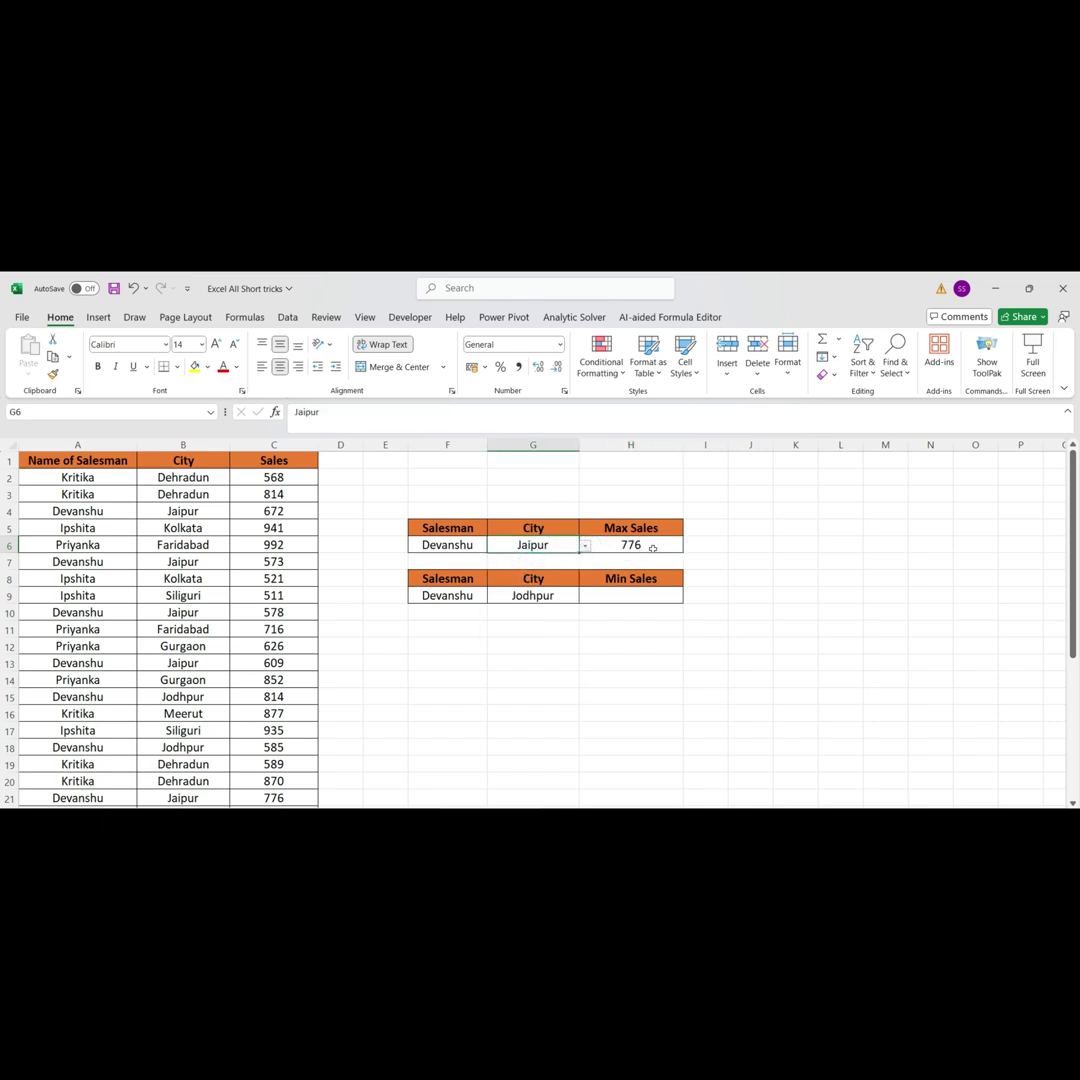
# - Choose the last salesman in the list for cell F6 of the Max Sales table
pyautogui.click(482, 546)
pyautogui.click(493, 547)
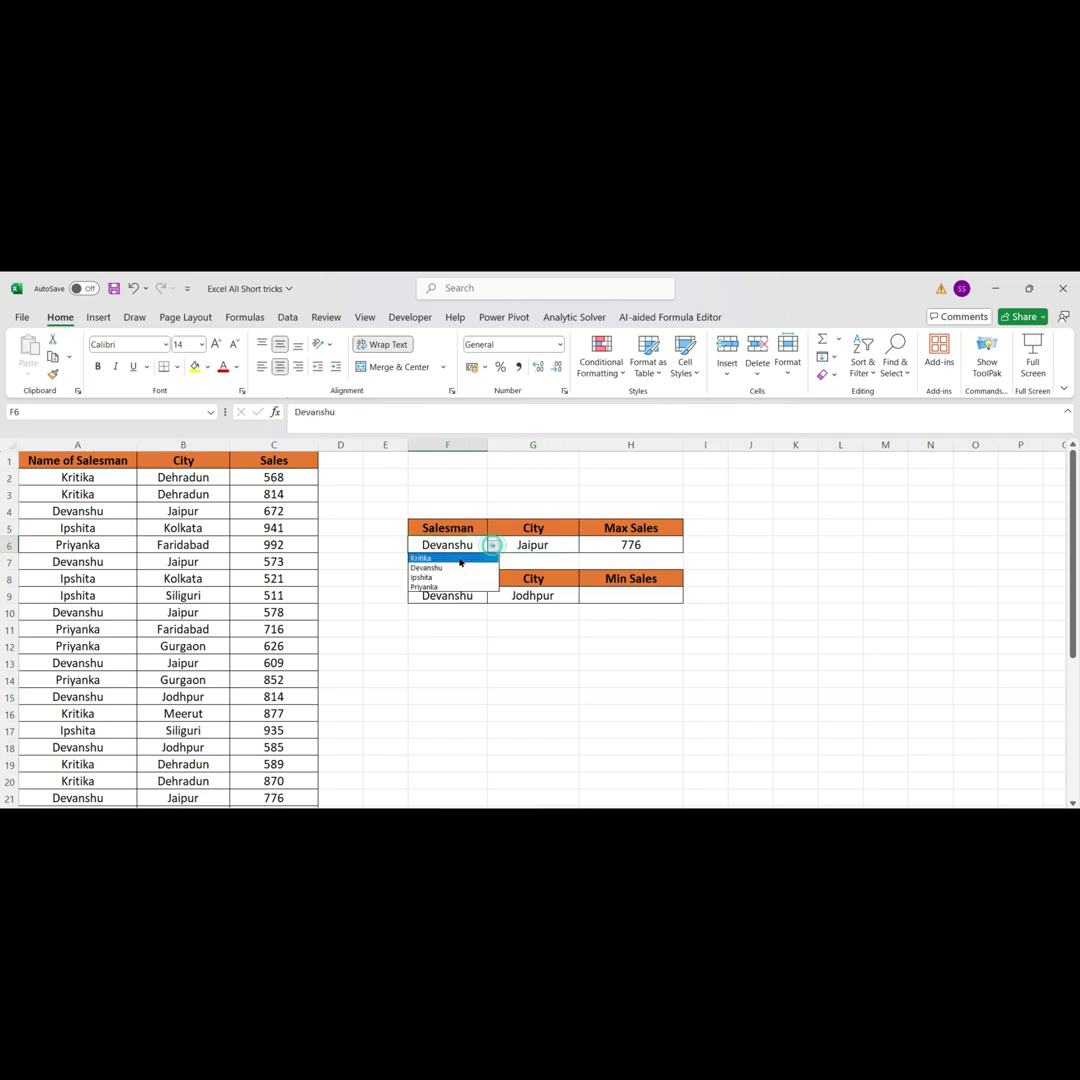
pyautogui.click(440, 581)
# - Test the maximum sales lookup with Gurgaon as the city in G6 and finally set it to Faridabad
pyautogui.click(562, 546)
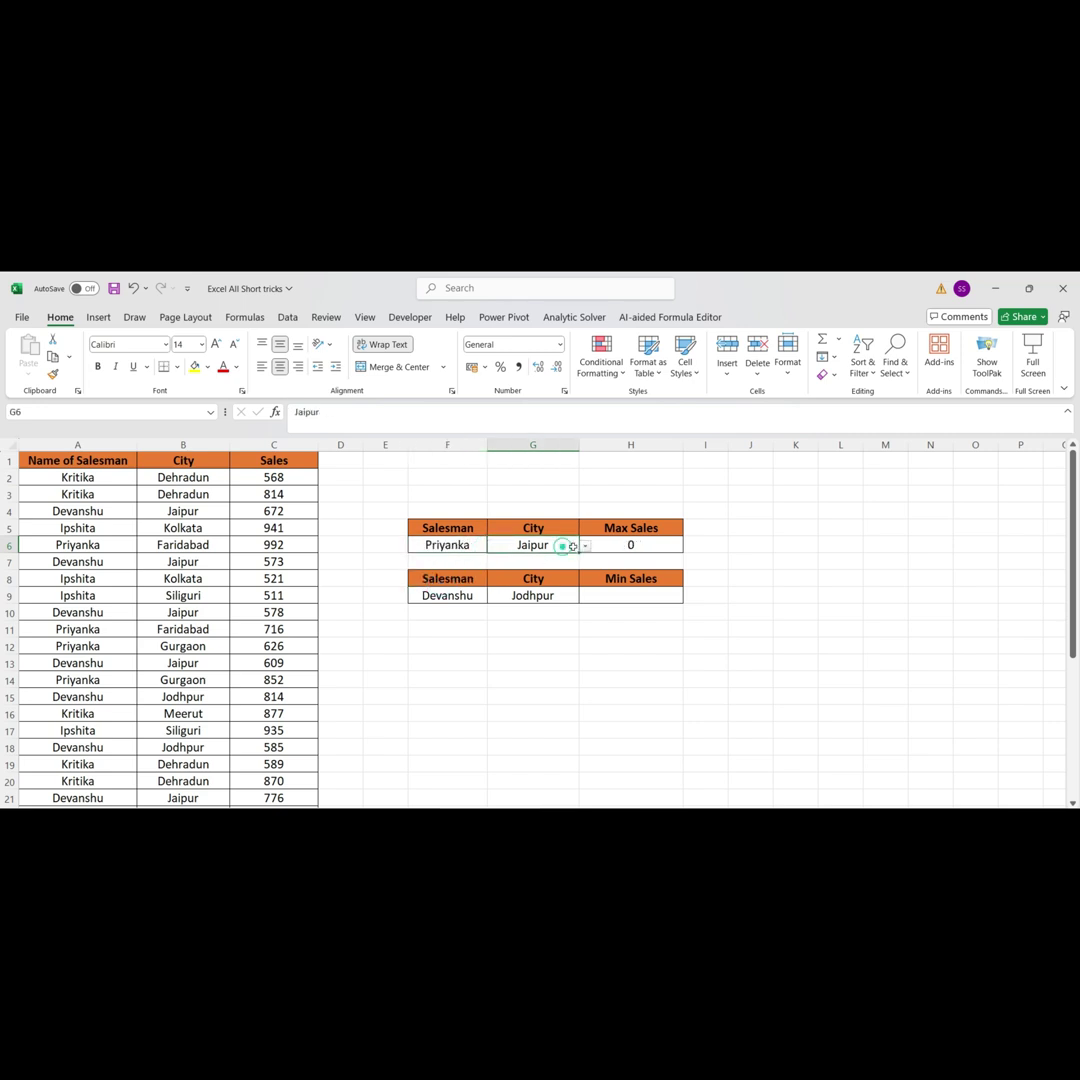
pyautogui.click(585, 546)
pyautogui.click(544, 606)
pyautogui.click(584, 546)
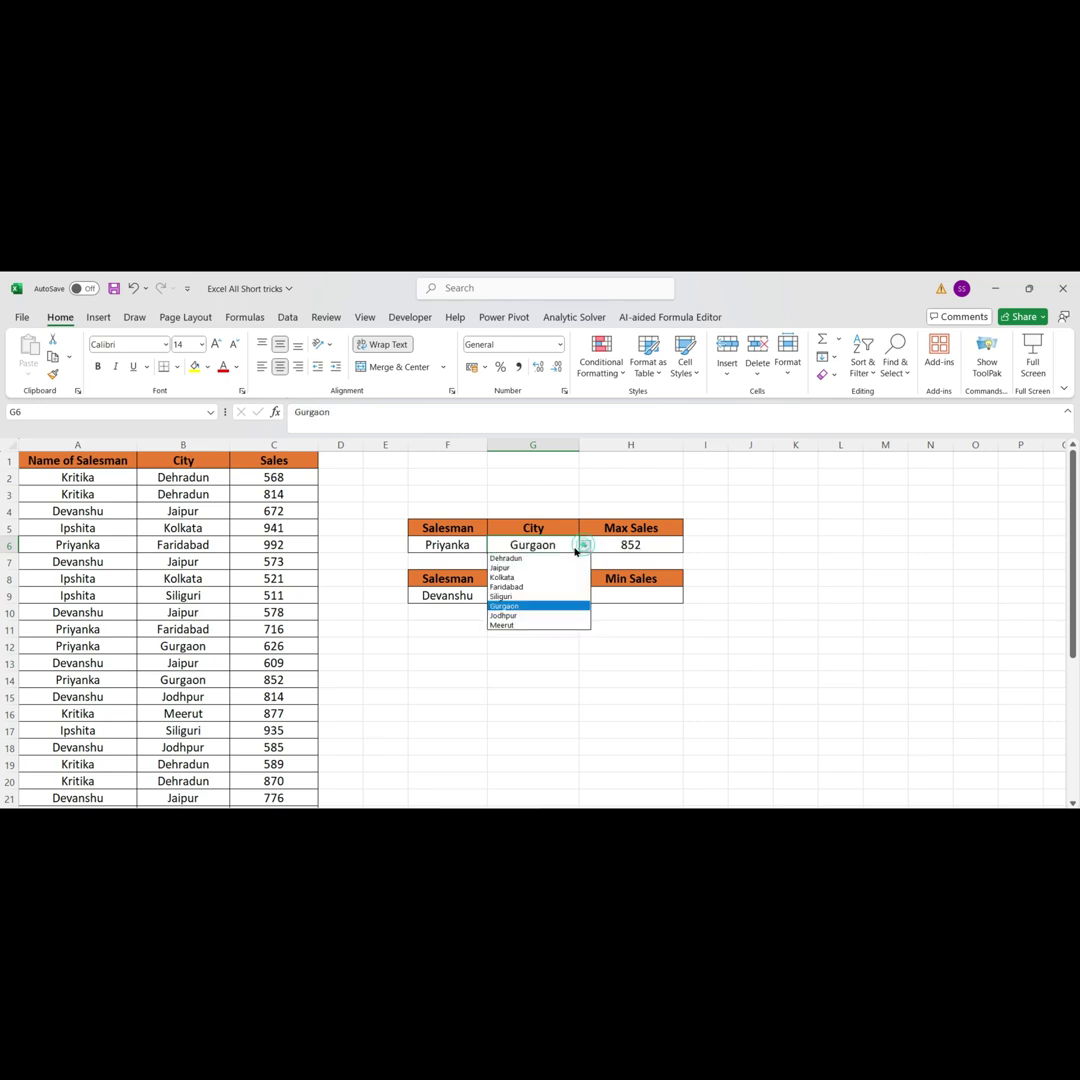
pyautogui.click(515, 587)
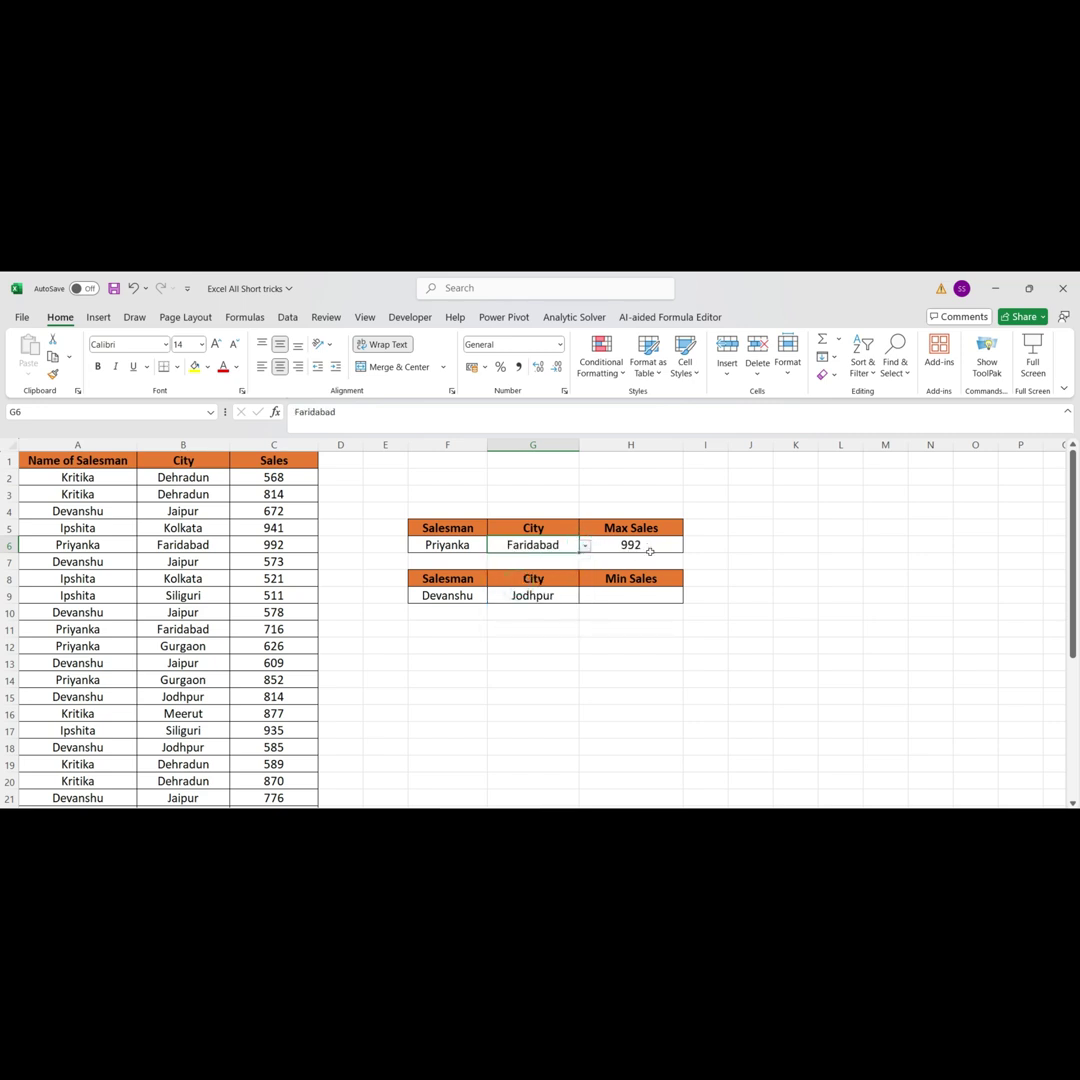
# - Start a MINIFS formula in the Min Sales cell H9 with the sales in C2:C35 as the minimum range
pyautogui.click(622, 603)
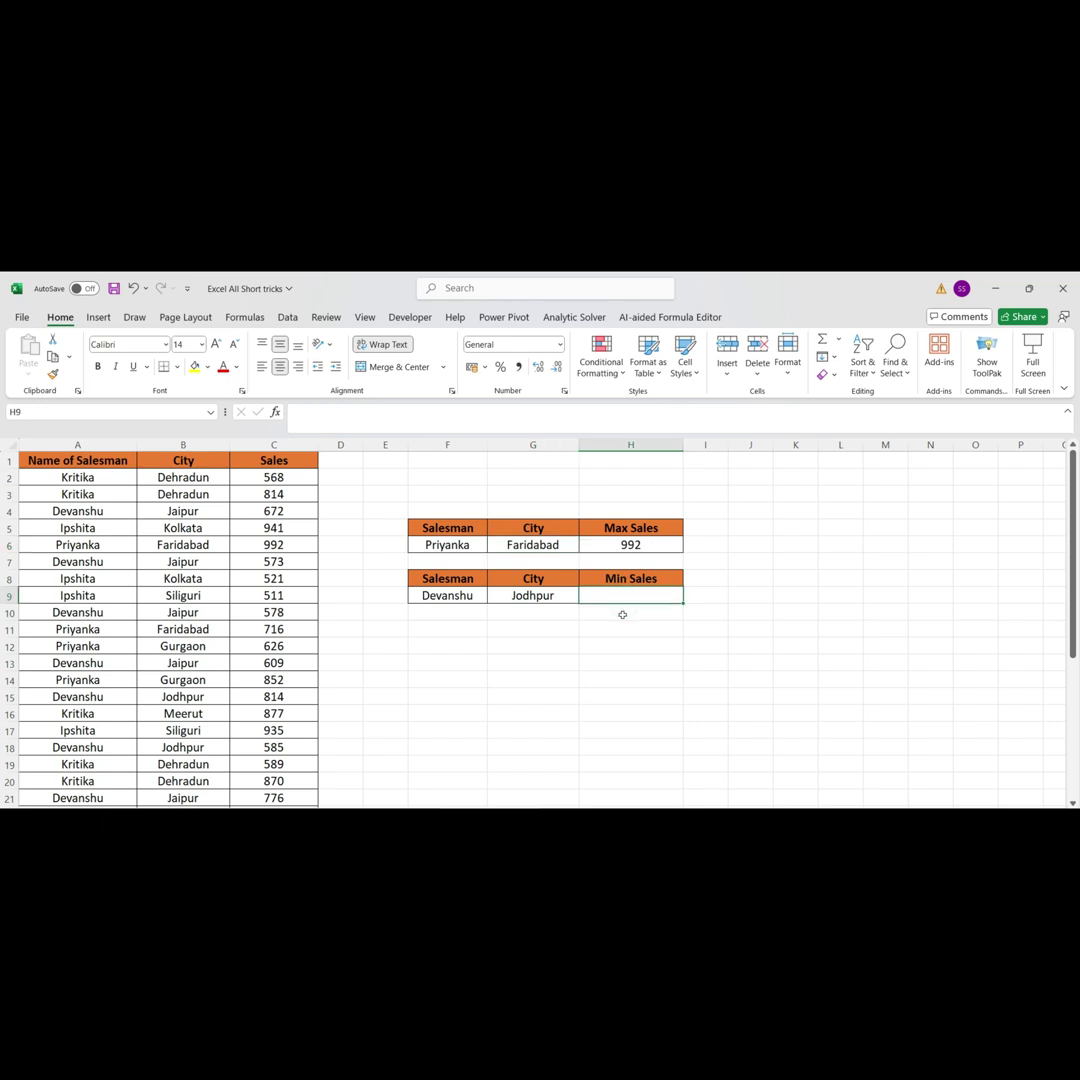
pyautogui.write('=Minifs')
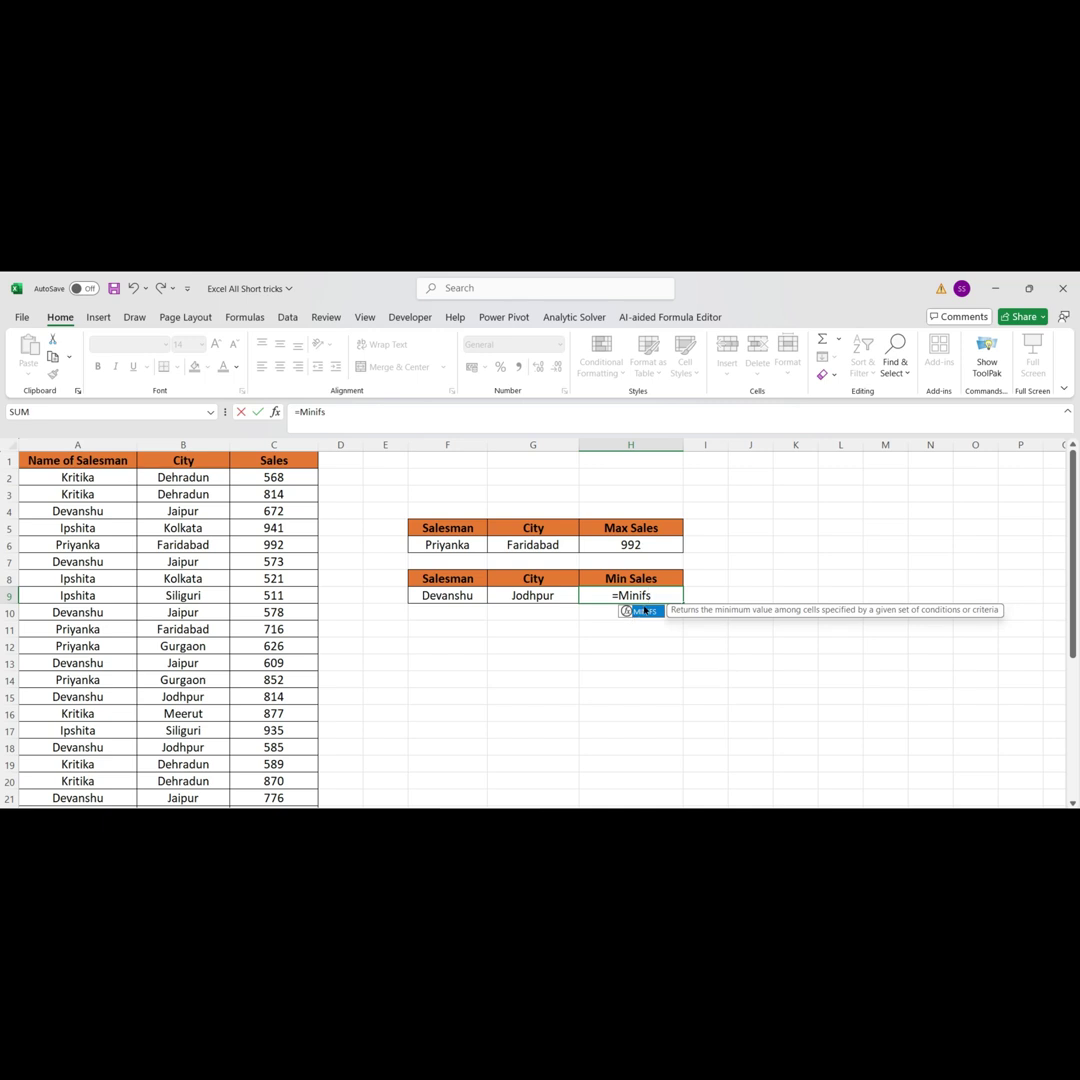
pyautogui.doubleClick(646, 610)
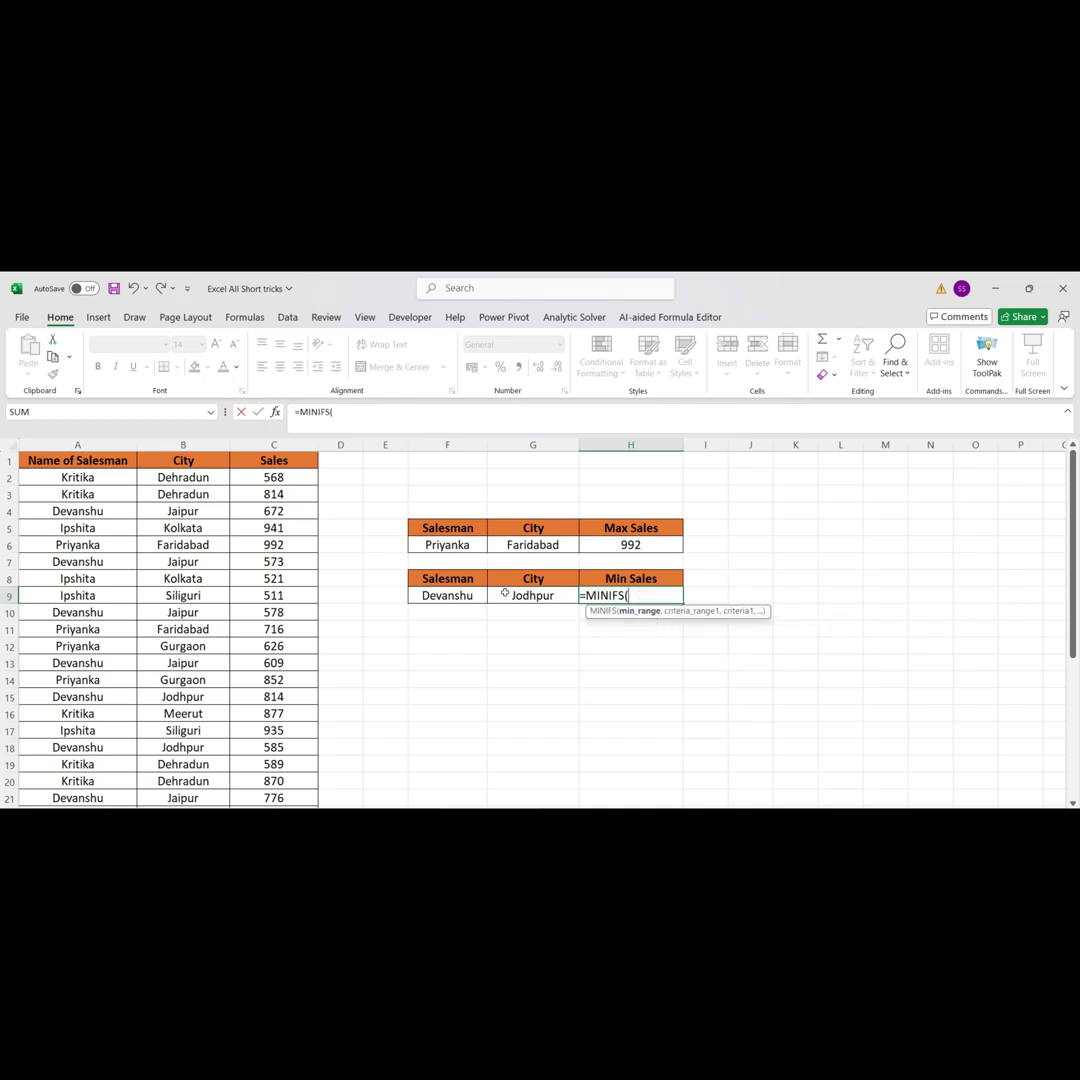
pyautogui.click(290, 478)
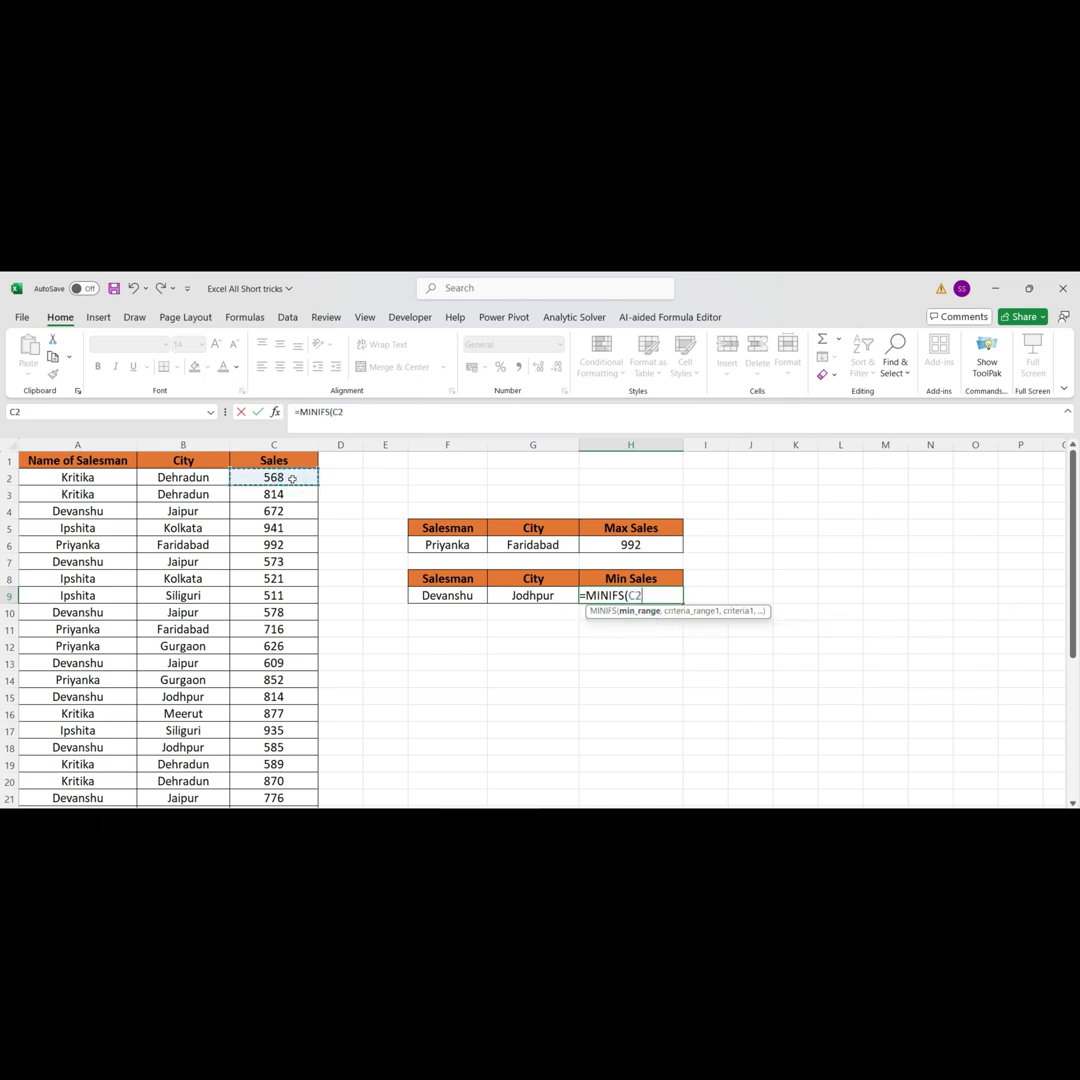
pyautogui.hotkey('ctrl', 'shift', 'Down')
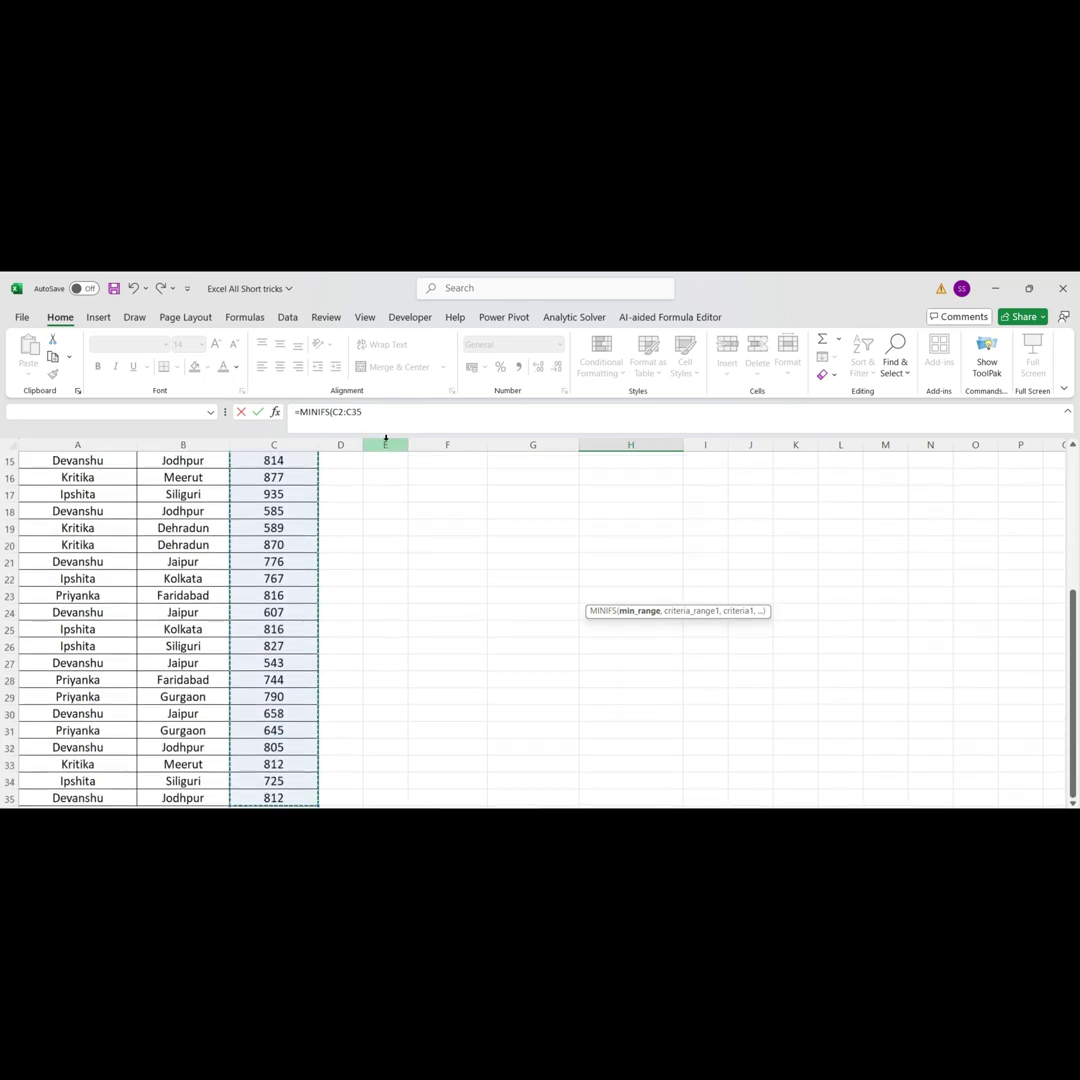
pyautogui.write(',')
# - Add the first MINIFS criterion, matching the salesman names in A2:A35 against F9
pyautogui.scroll(5, 468, 509)
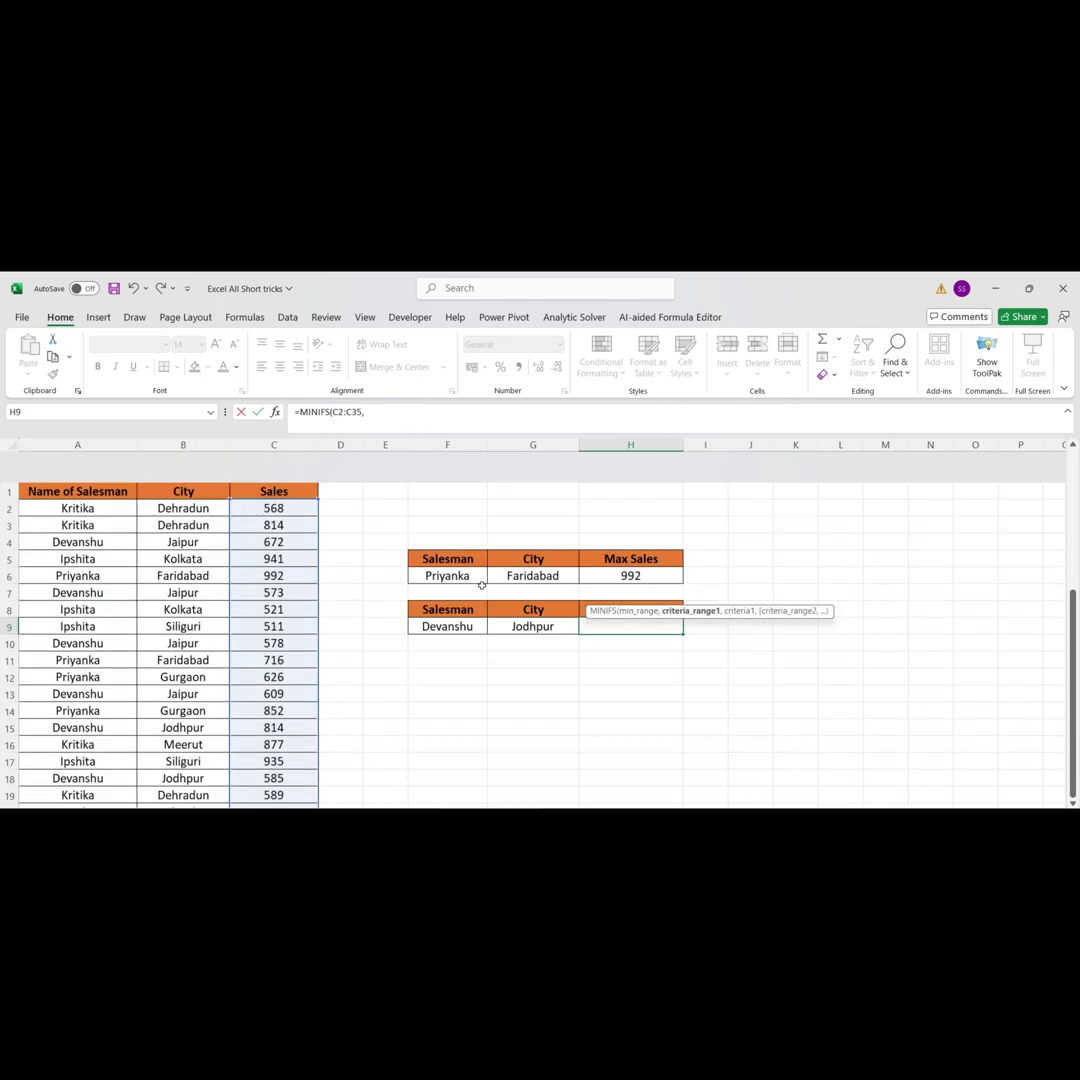
pyautogui.click(76, 477)
pyautogui.hotkey('ctrl', 'shift', 'Down')
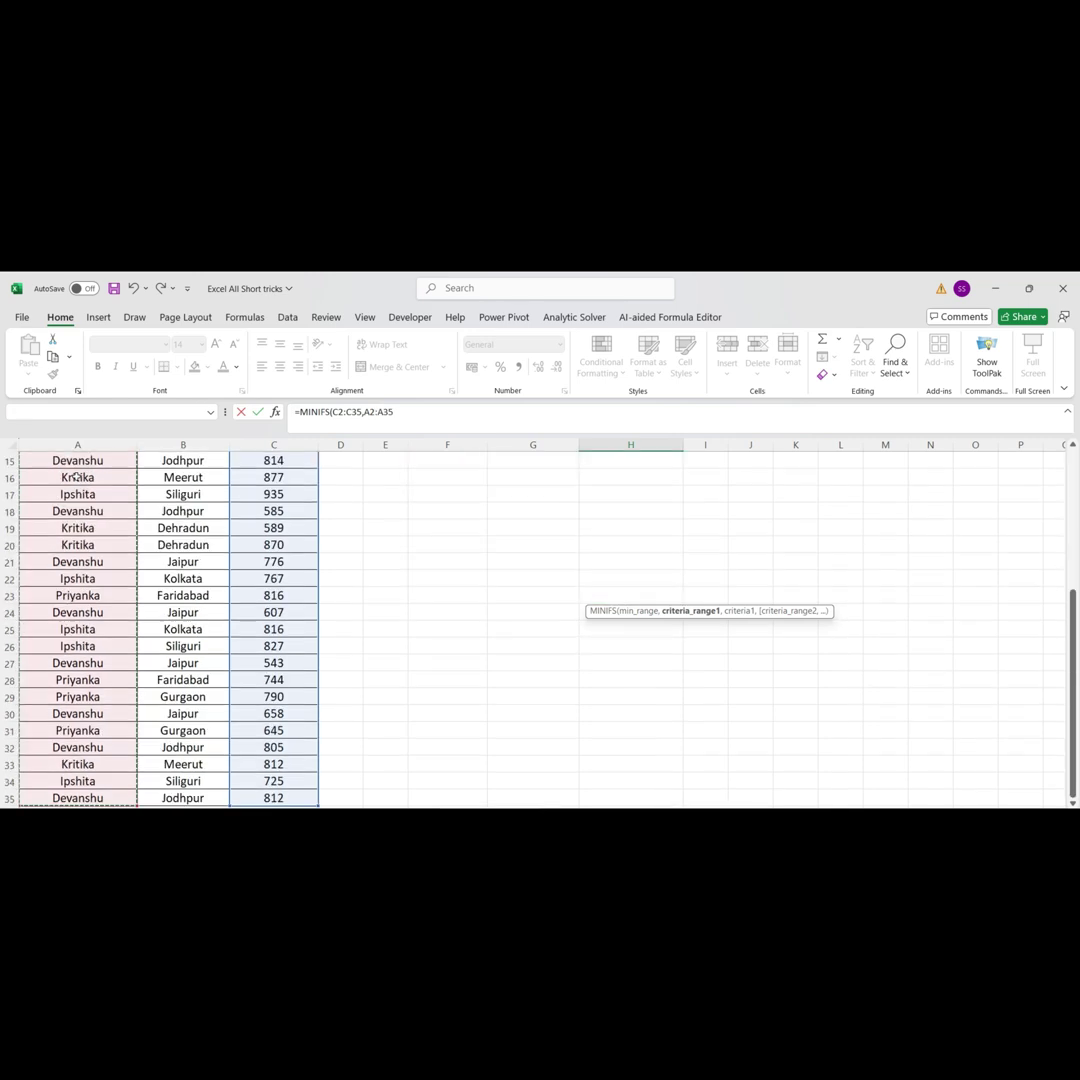
pyautogui.write(',')
pyautogui.scroll(5, 446, 549)
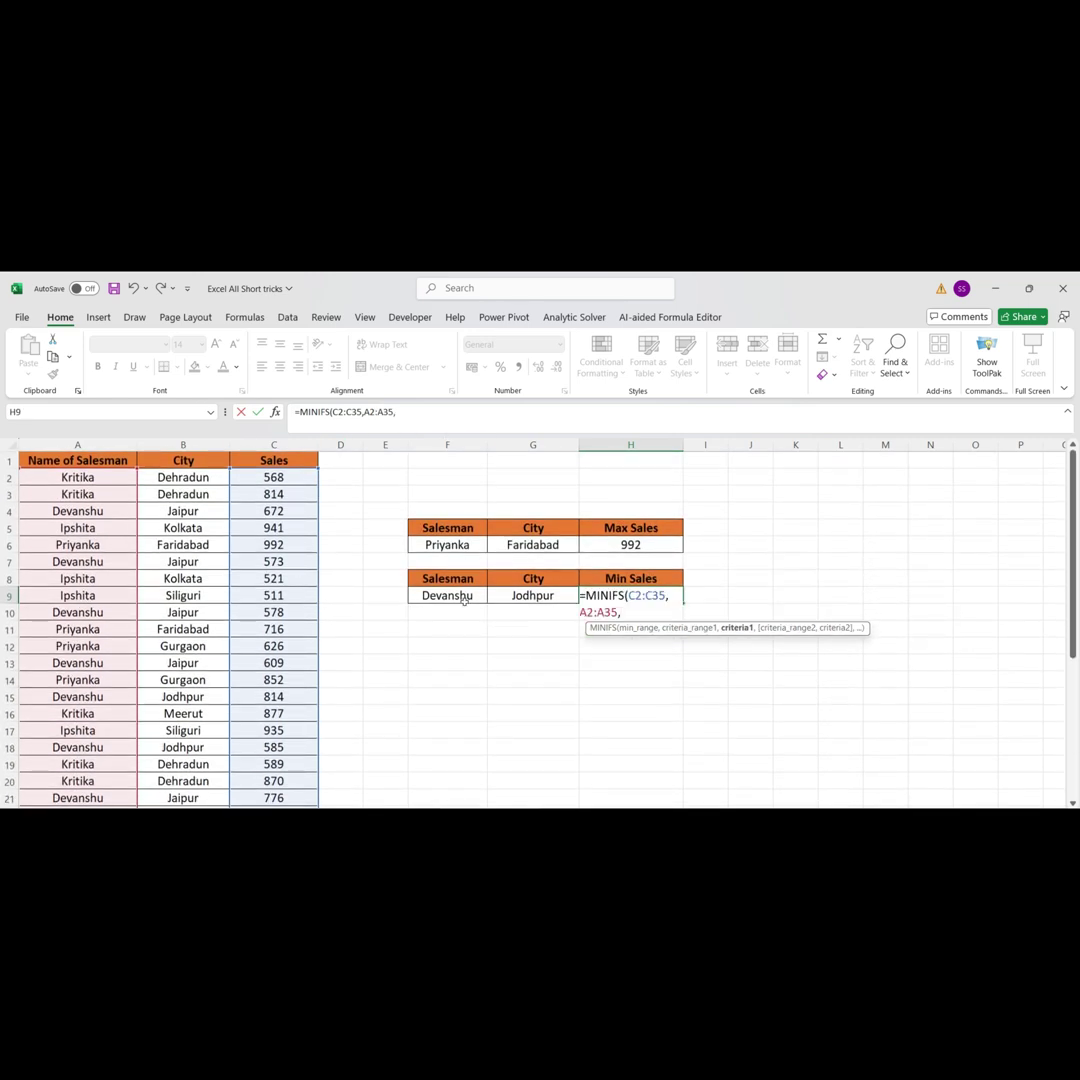
pyautogui.click(463, 598)
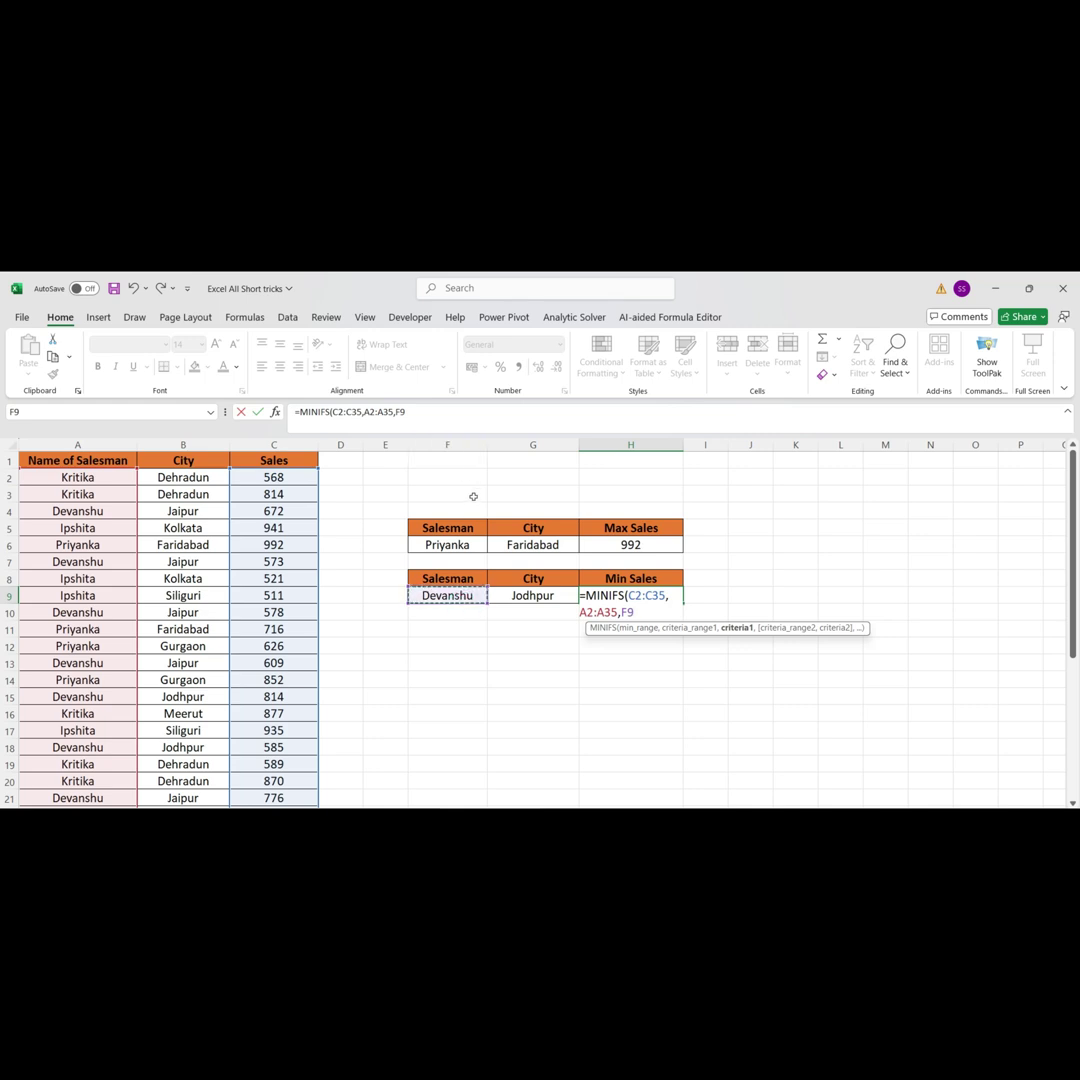
pyautogui.click(451, 414)
pyautogui.write(',')
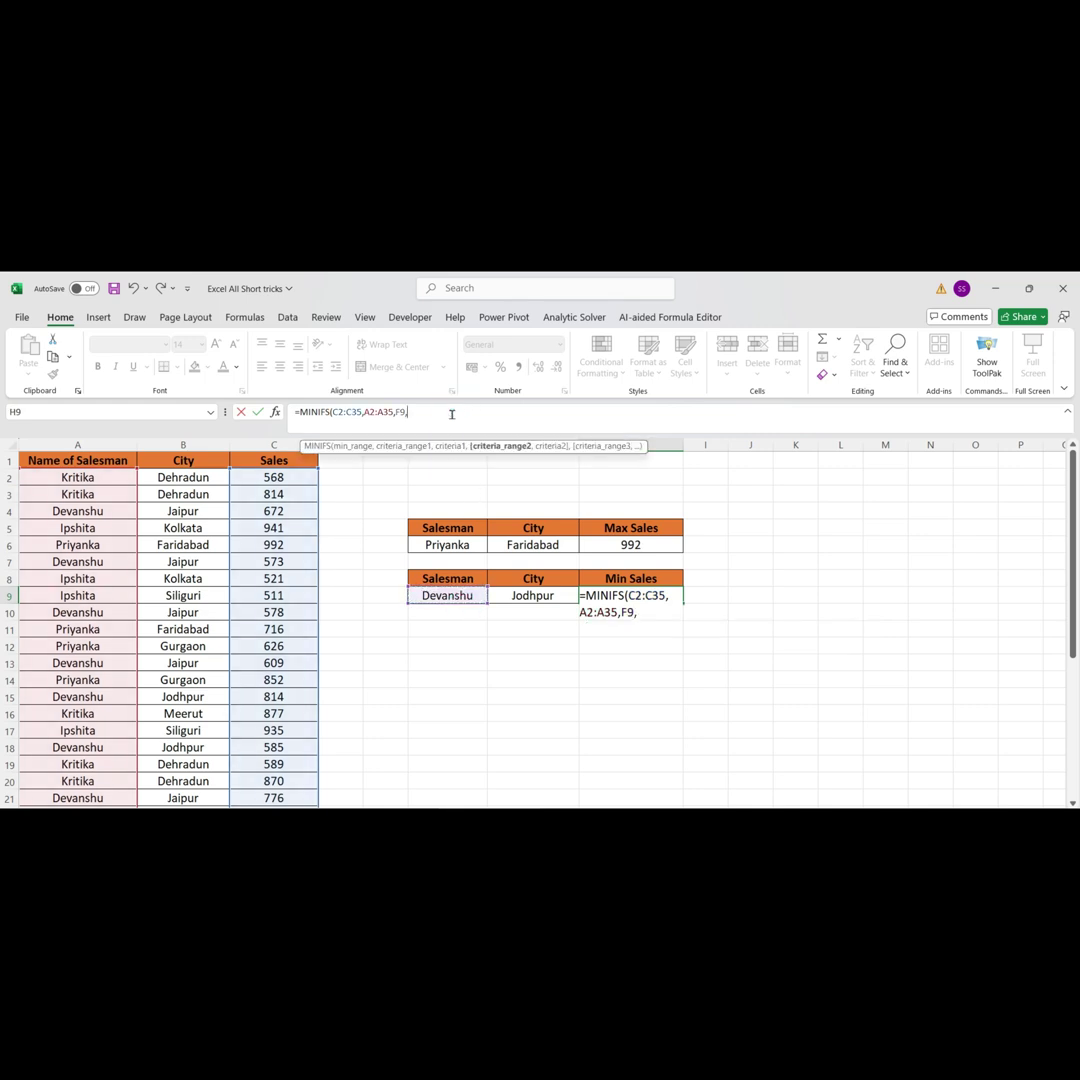
# - Add the second MINIFS criterion, matching the cities in B2:B35 against G9, and complete the formula
pyautogui.click(205, 478)
pyautogui.hotkey('ctrl', 'shift', 'Down')
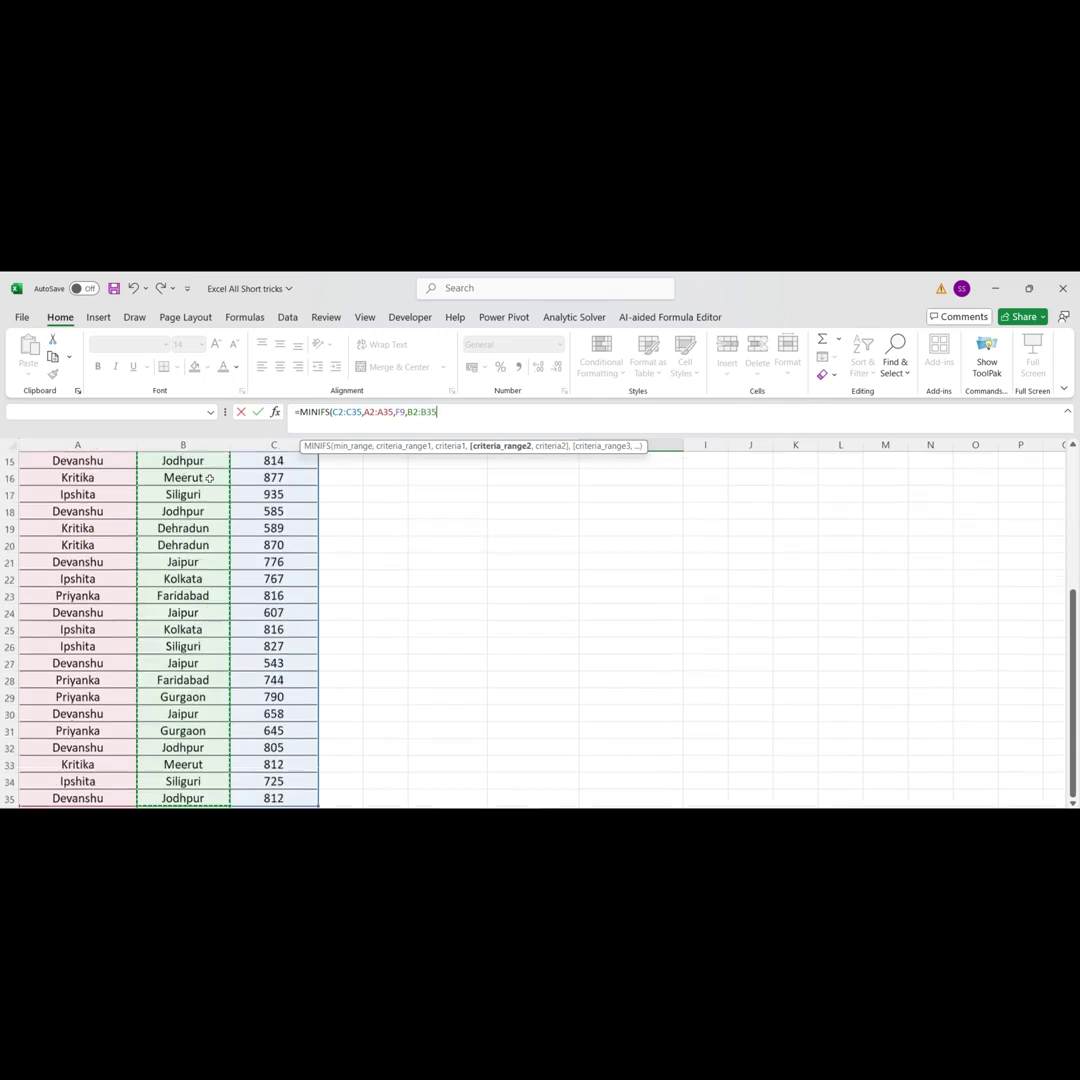
pyautogui.write(',')
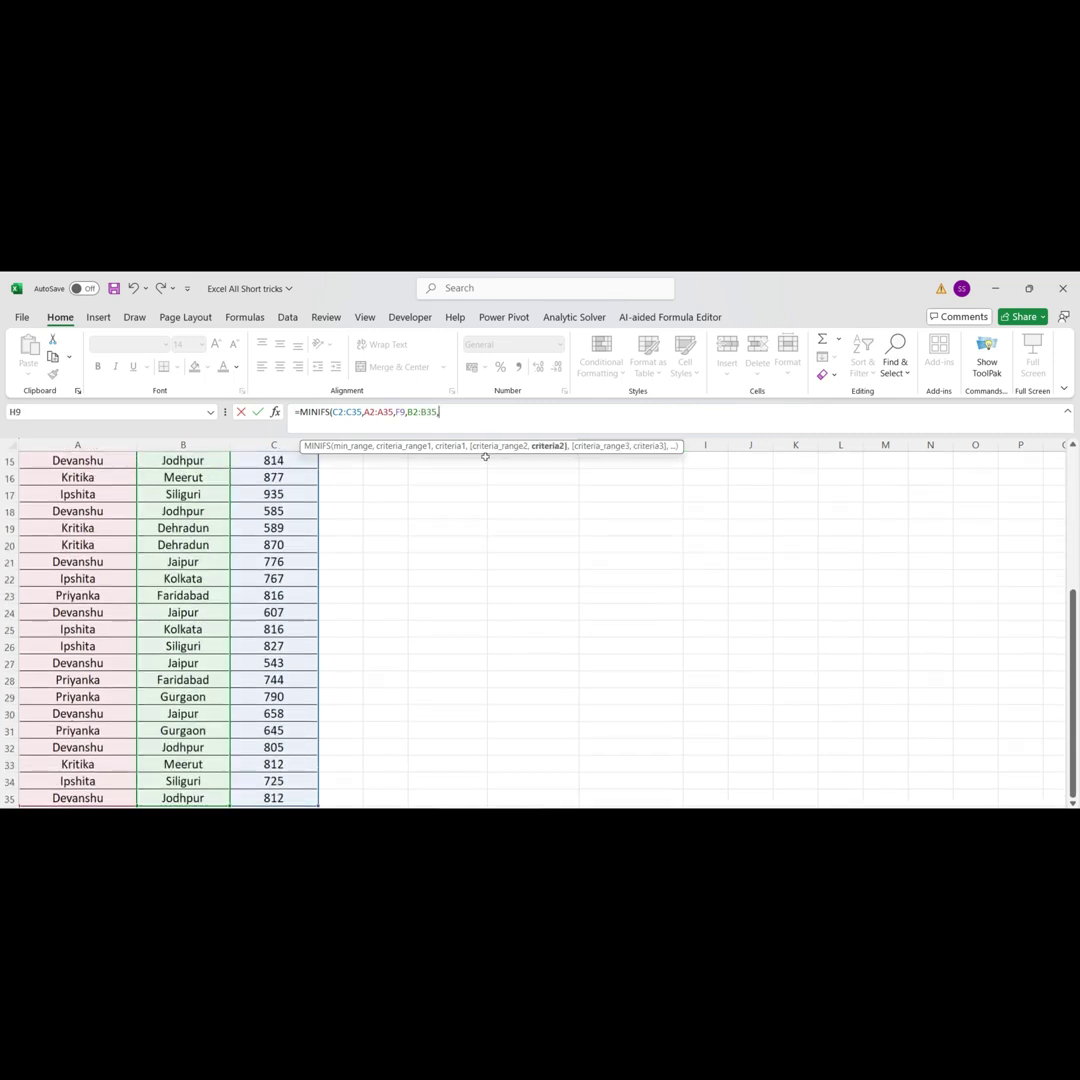
pyautogui.scroll(5, 485, 457)
pyautogui.click(552, 595)
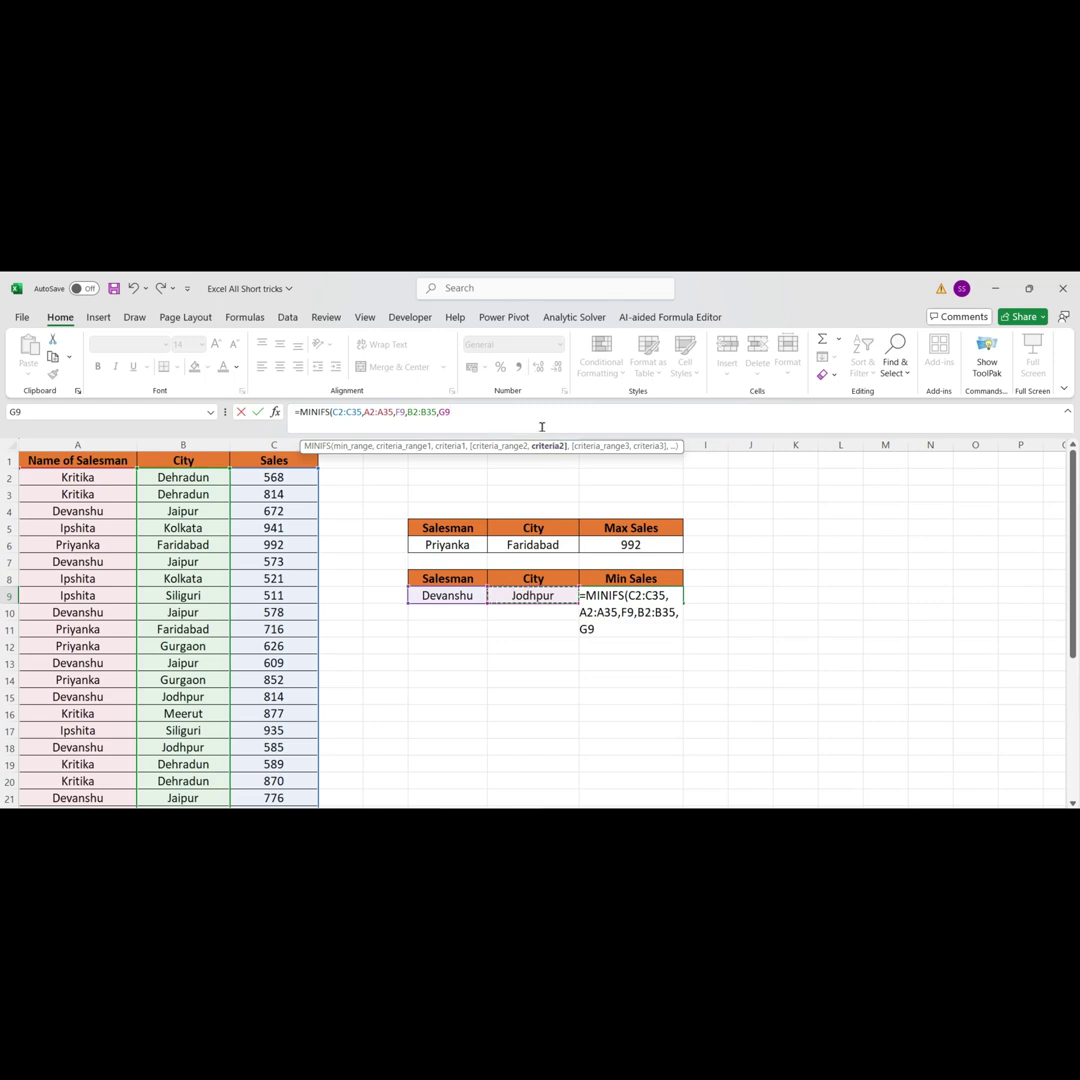
pyautogui.press('Return')
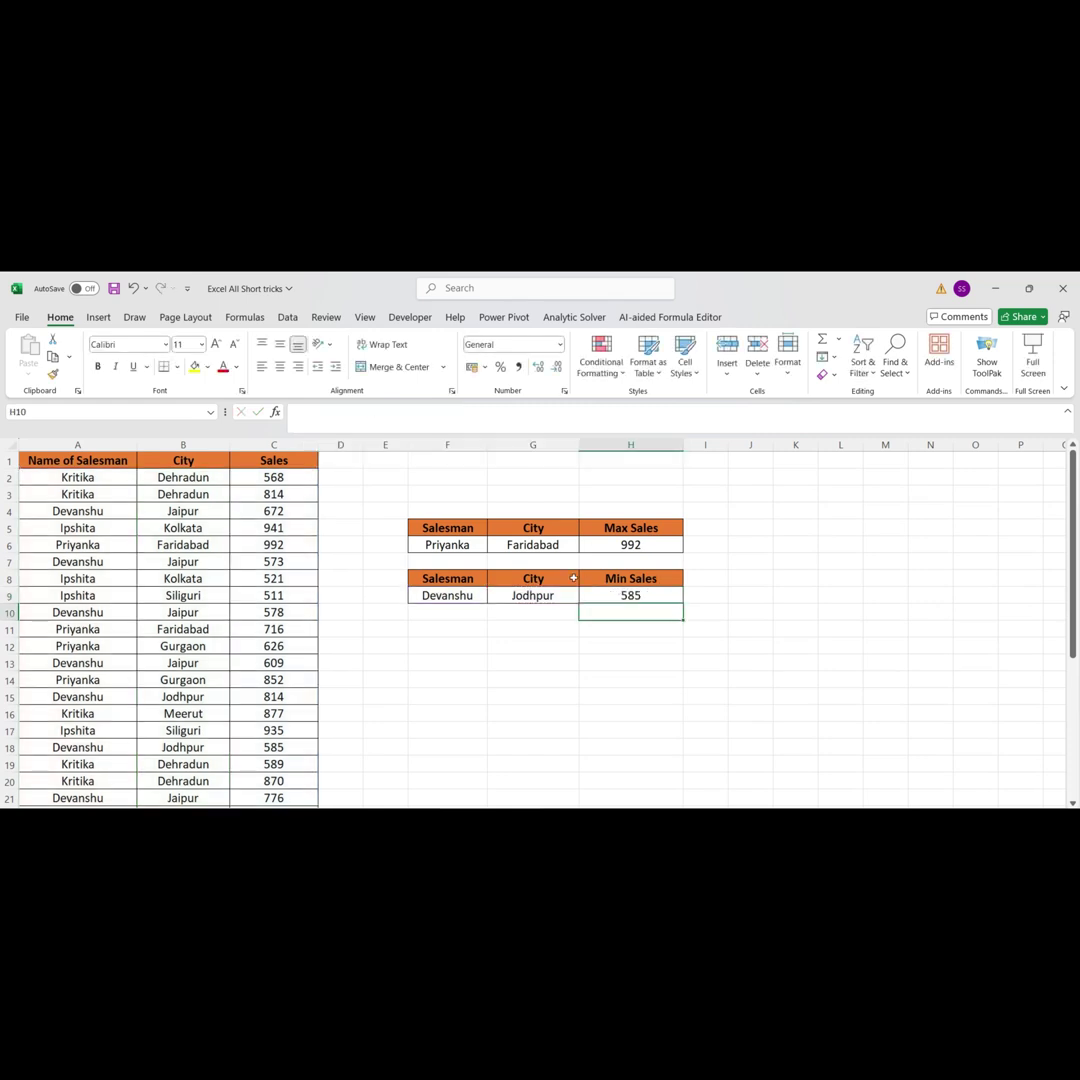
# - Review the Min Sales lookup row and choose the first salesman in the list for cell F9
pyautogui.click(458, 597)
pyautogui.click(560, 598)
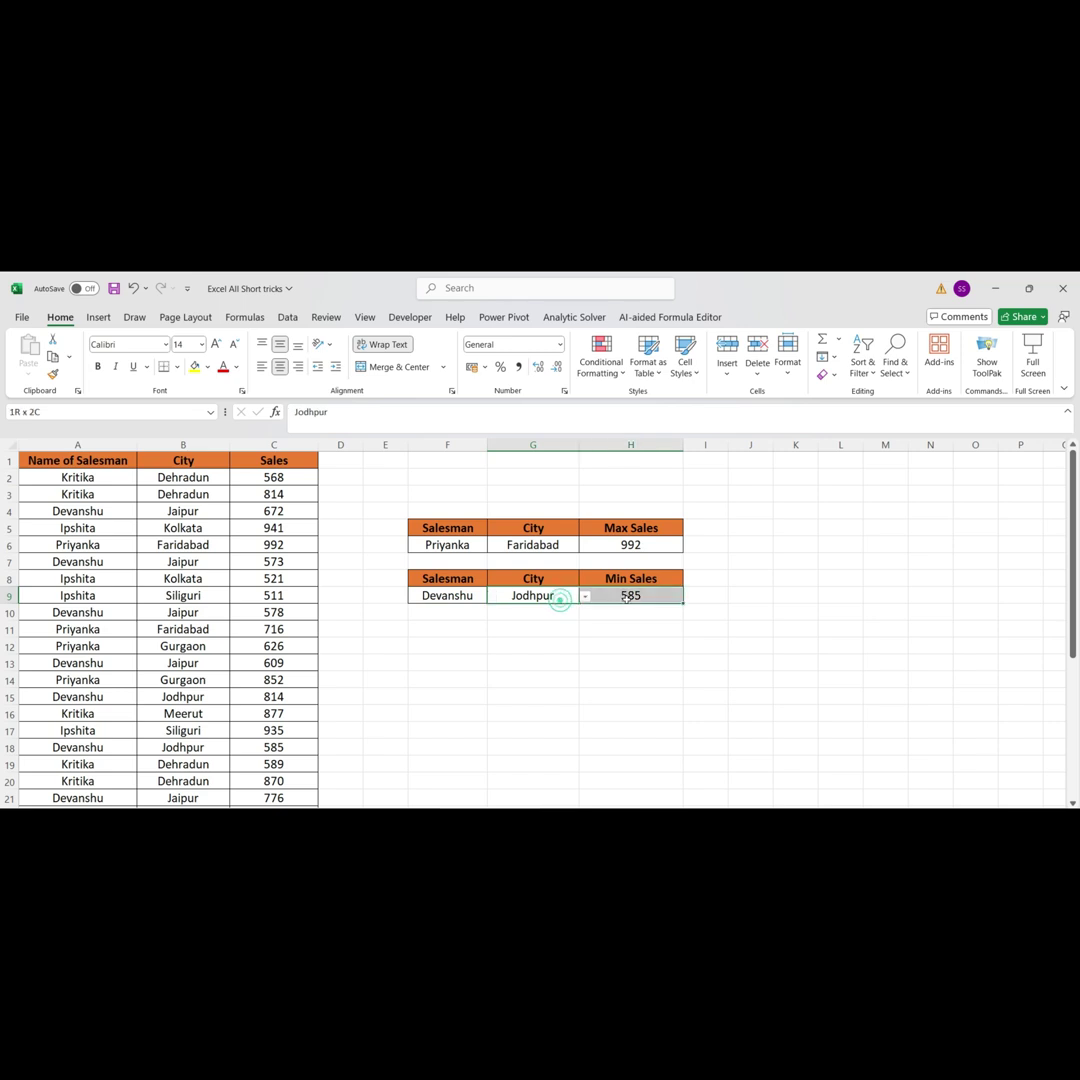
pyautogui.click(629, 595)
pyautogui.click(465, 595)
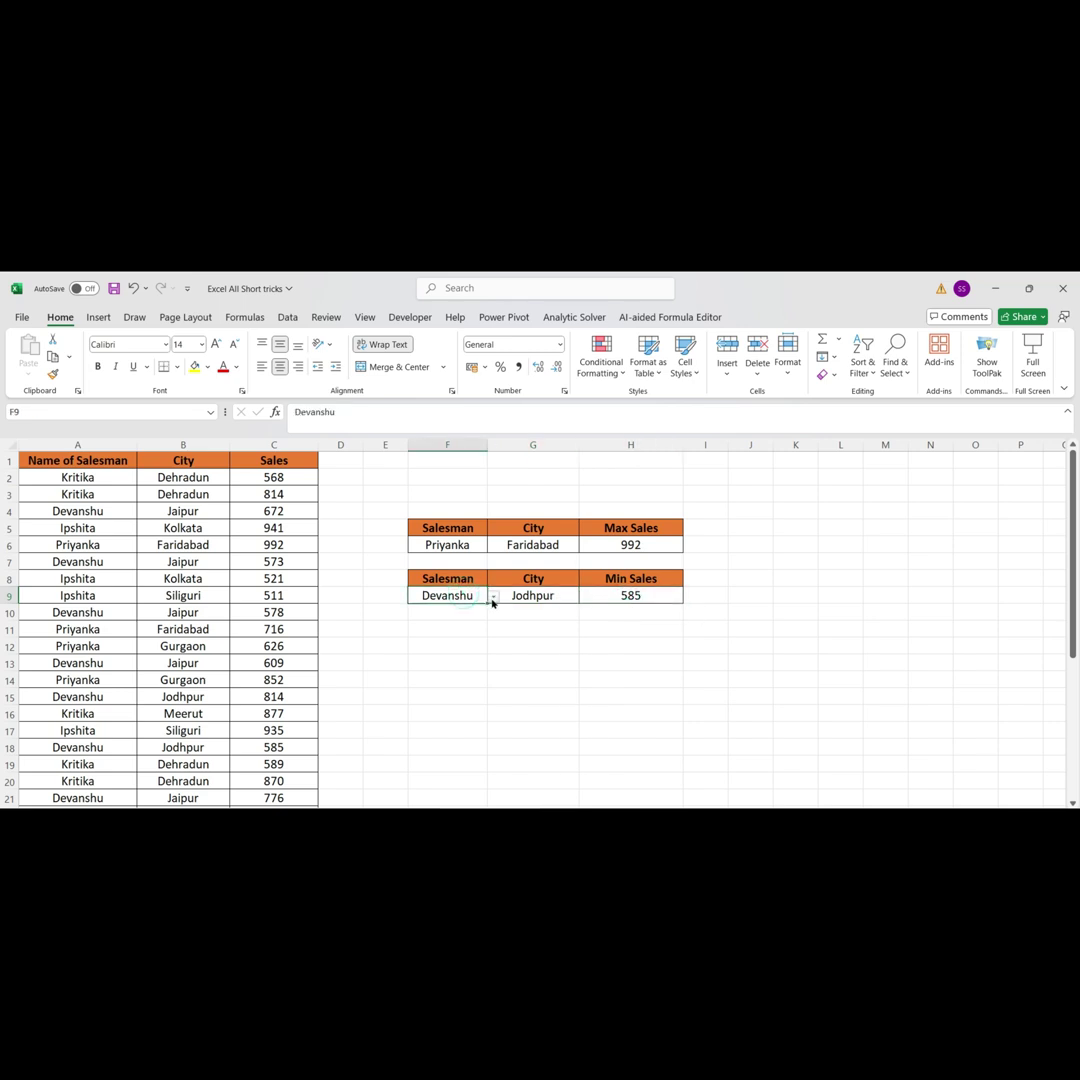
pyautogui.click(493, 597)
pyautogui.click(451, 610)
# - Test the minimum sales lookup with Dehradun as the city in G9 and finally set it to Meerut
pyautogui.click(540, 597)
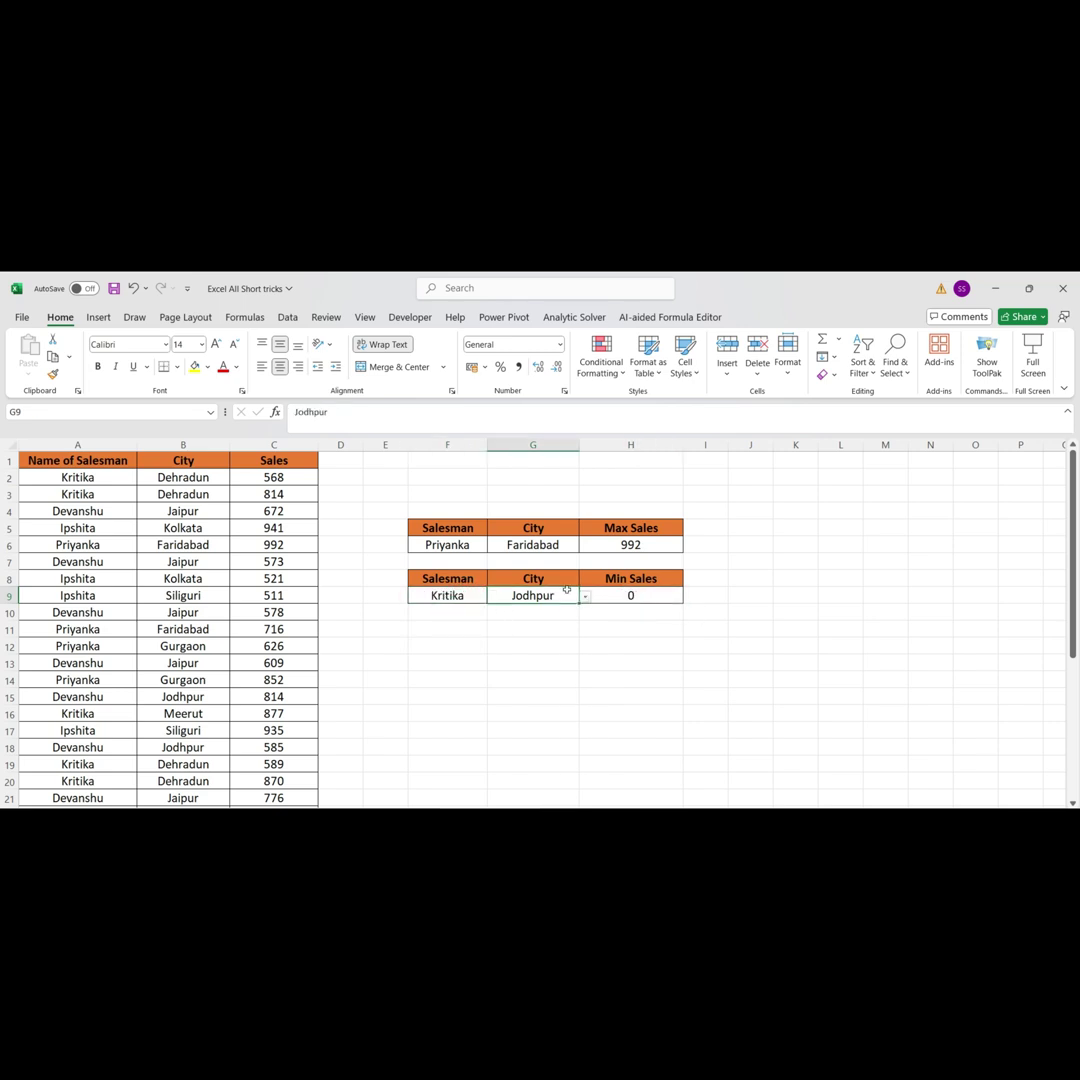
pyautogui.click(584, 597)
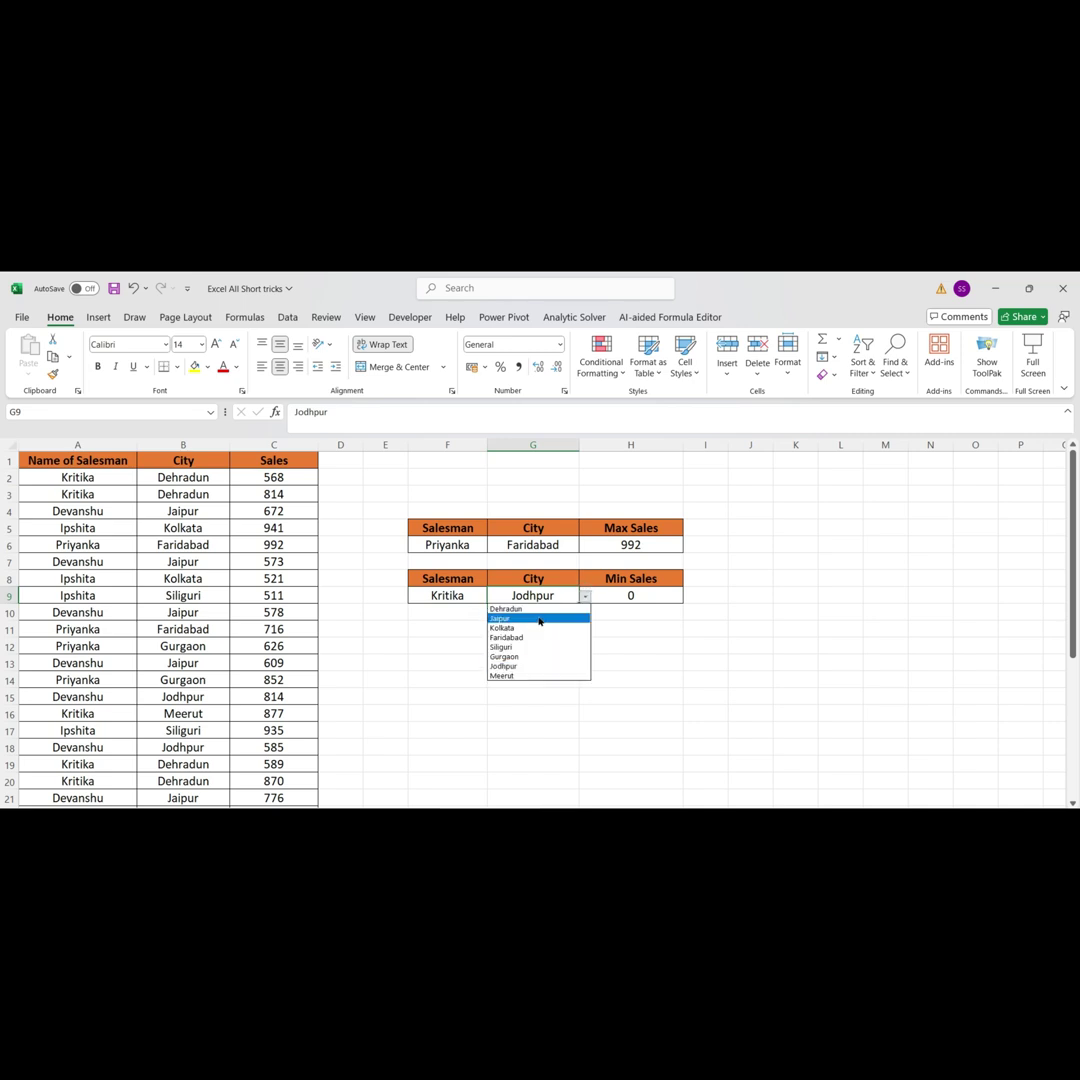
pyautogui.click(540, 609)
pyautogui.click(585, 597)
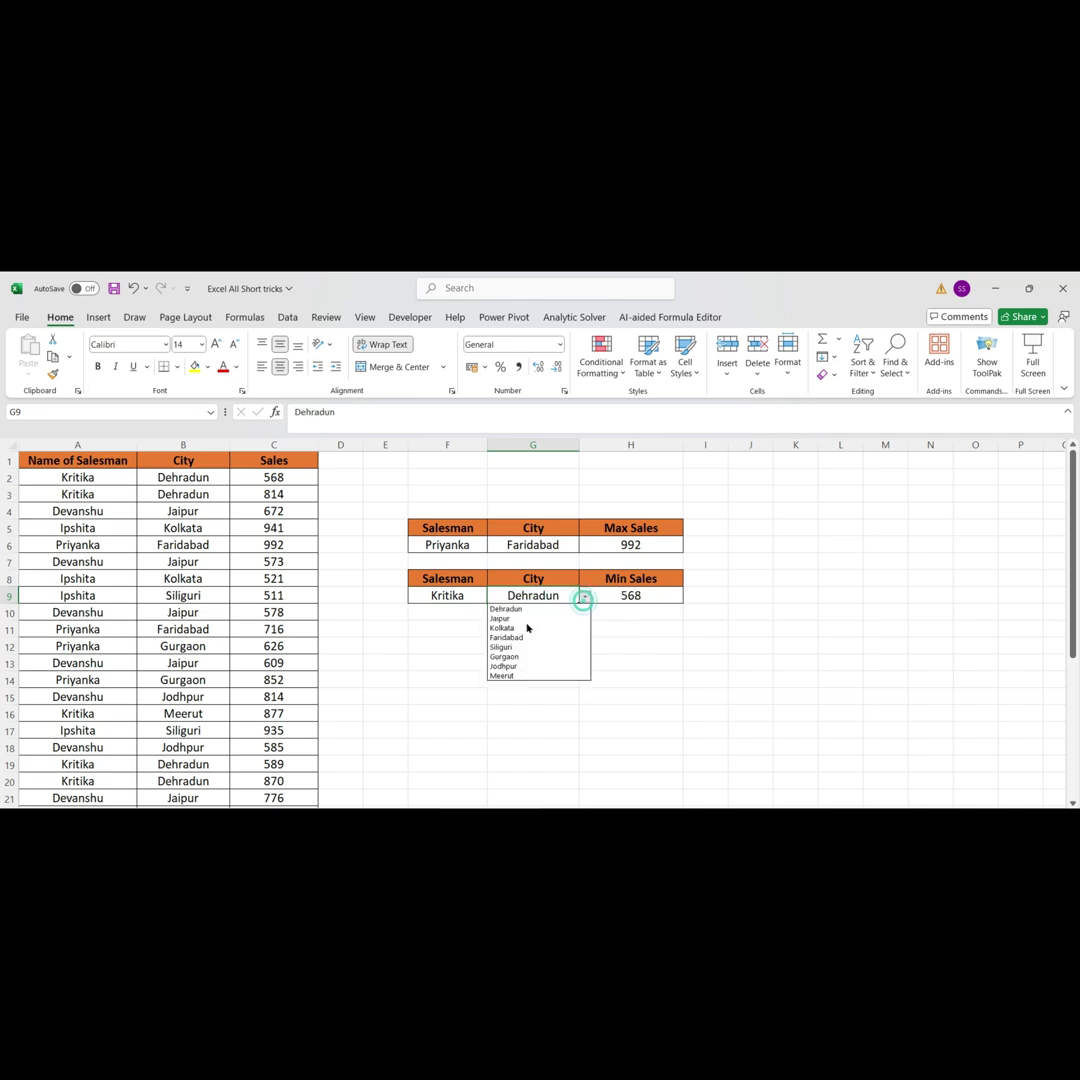
pyautogui.click(523, 675)
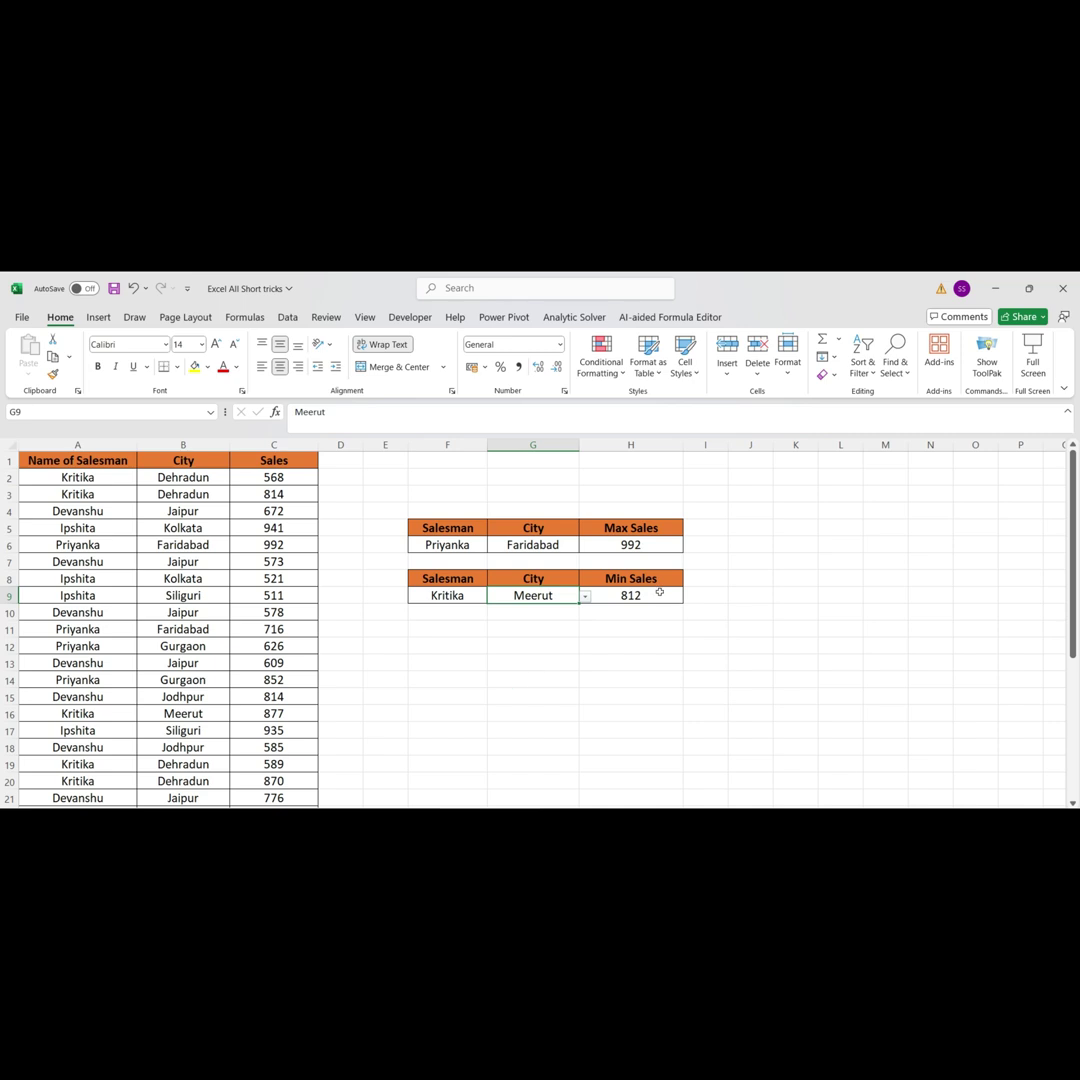